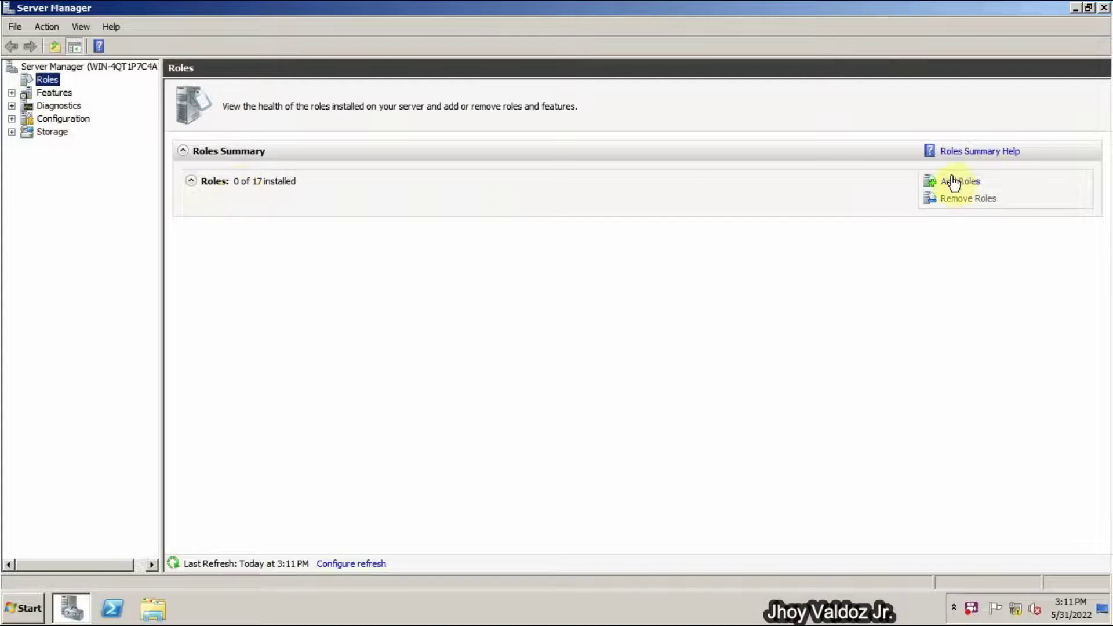
- Install the Active Directory Domain Services role with the Add Roles Wizard, then close it
left_click(959, 182)
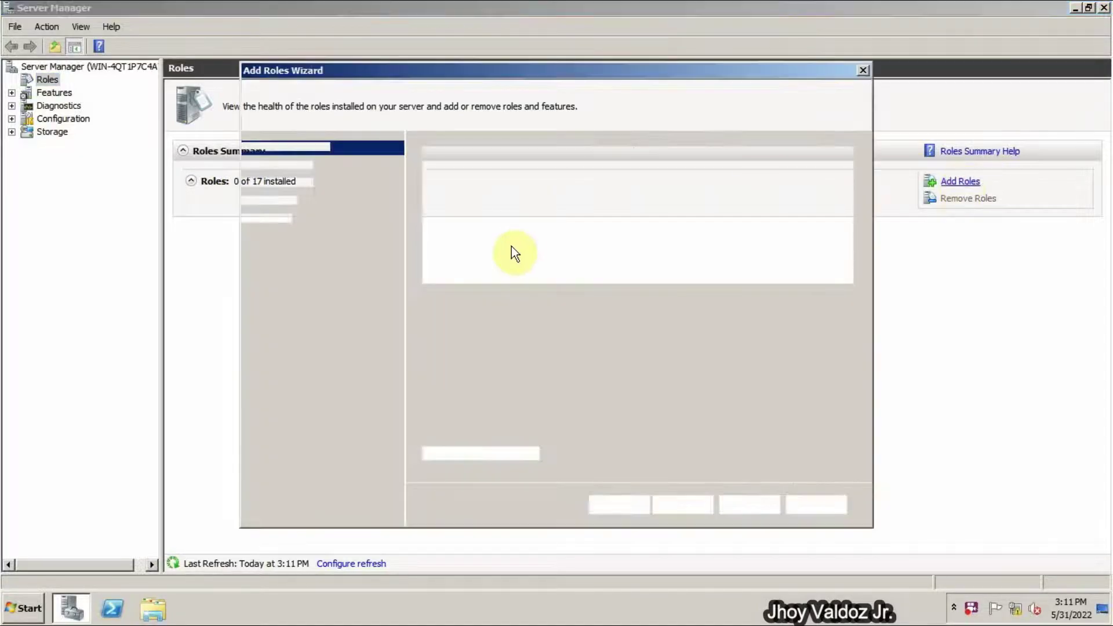
left_click(684, 505)
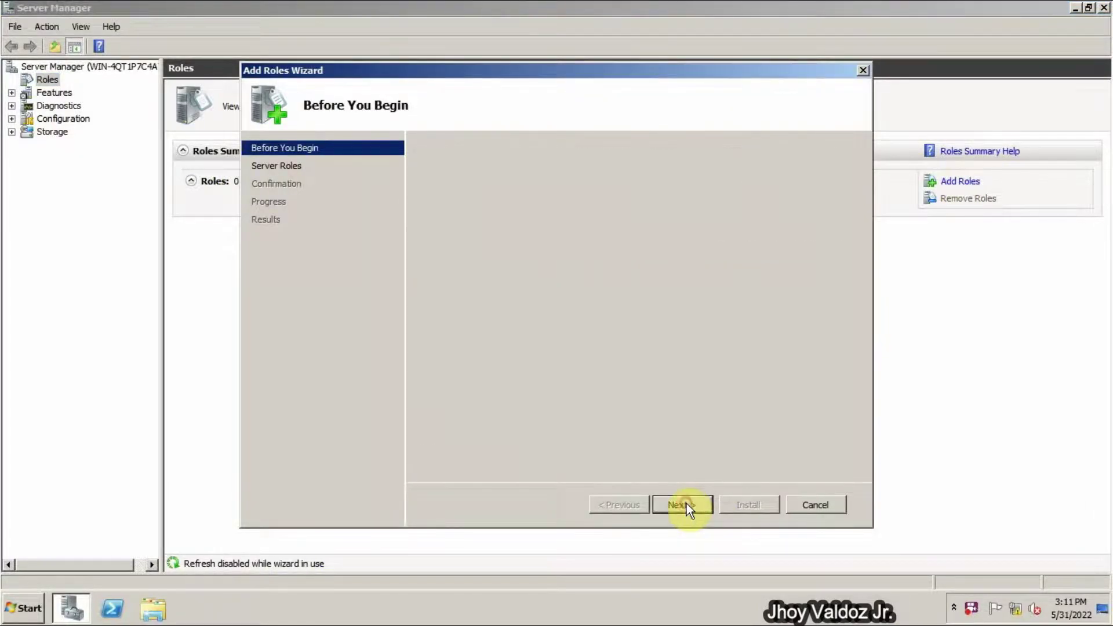
left_click(429, 200)
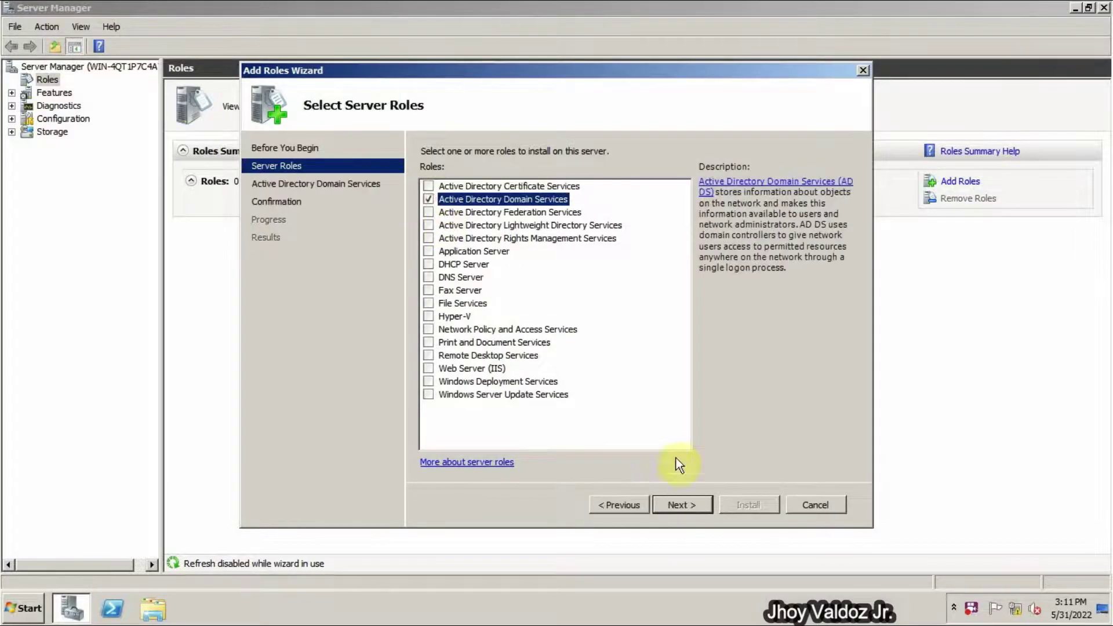
left_click(674, 502)
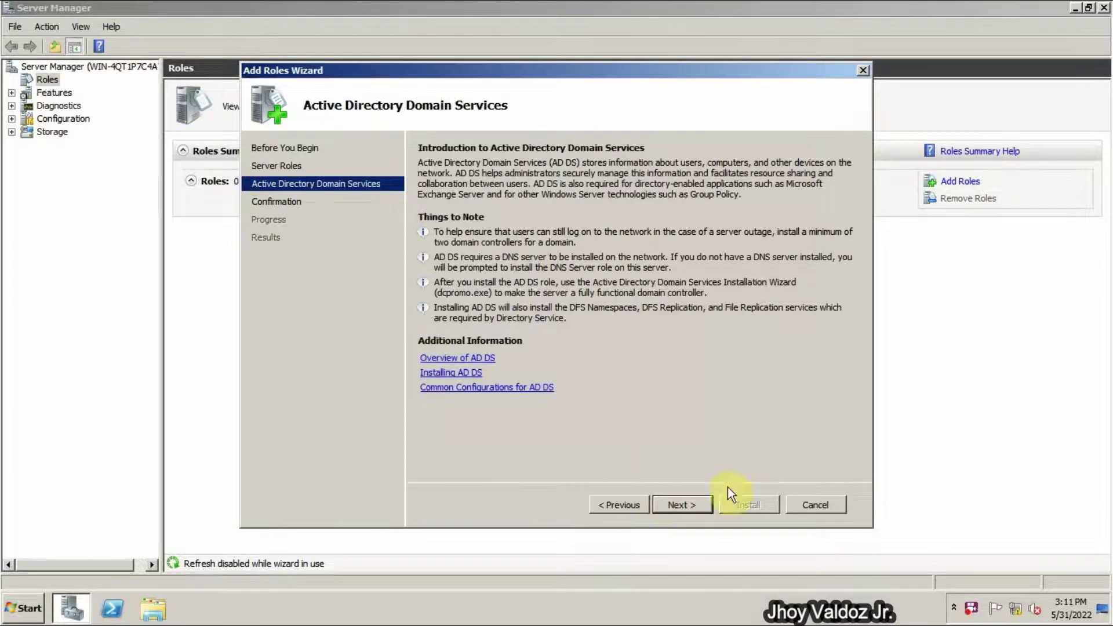
left_click(692, 503)
left_click(750, 503)
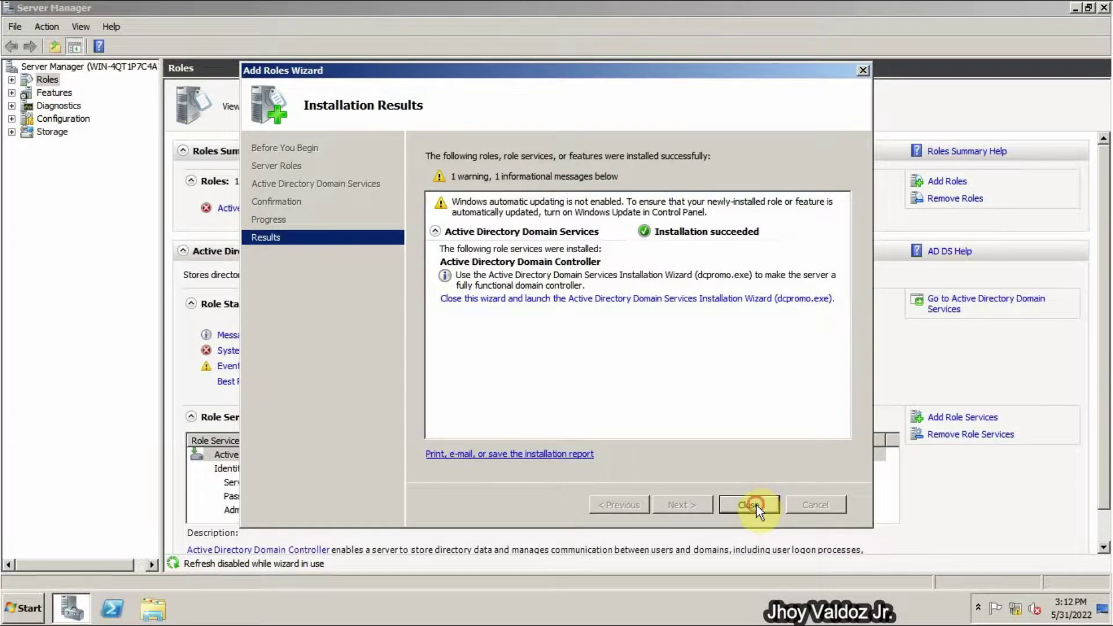
left_click(749, 504)
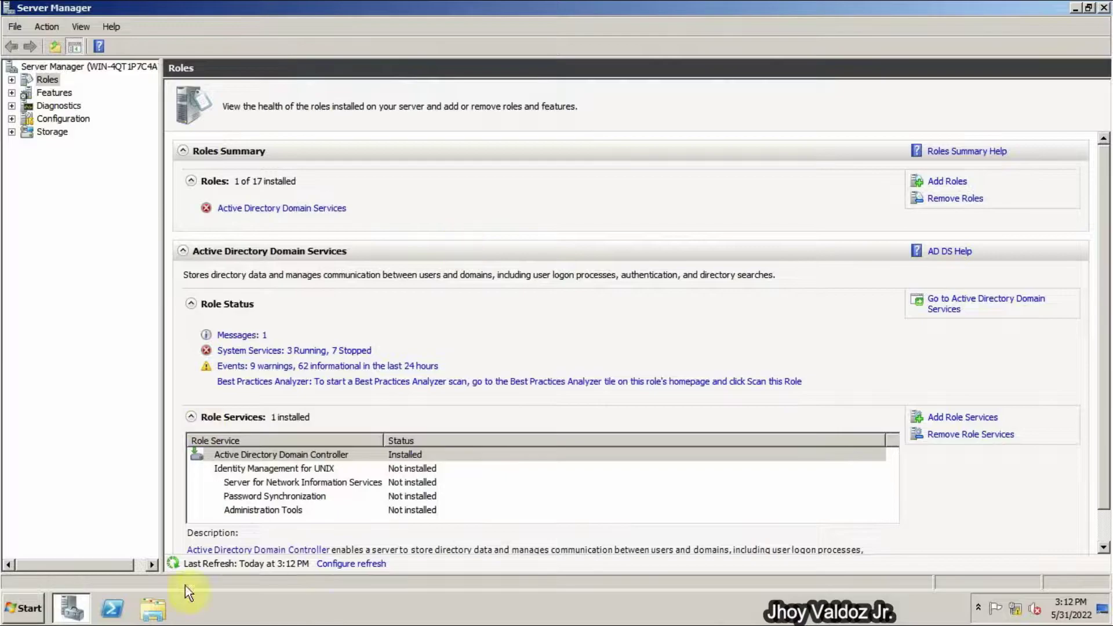
- Launch dcpromo.exe from the AD DS role page and choose to create a new domain in a new forest
left_click(296, 208)
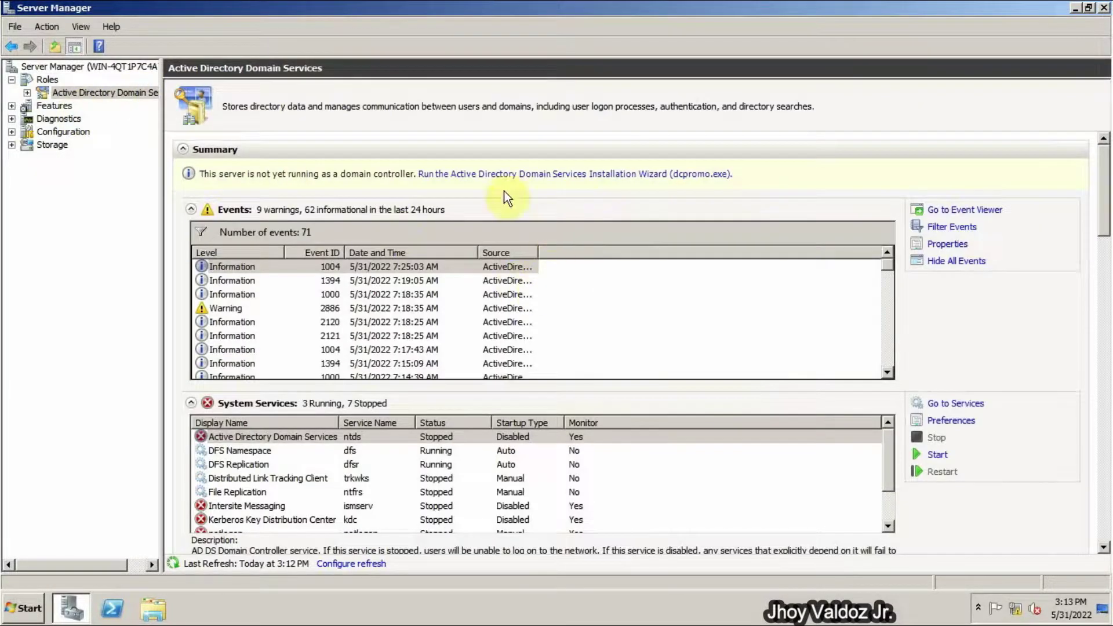
left_click(521, 177)
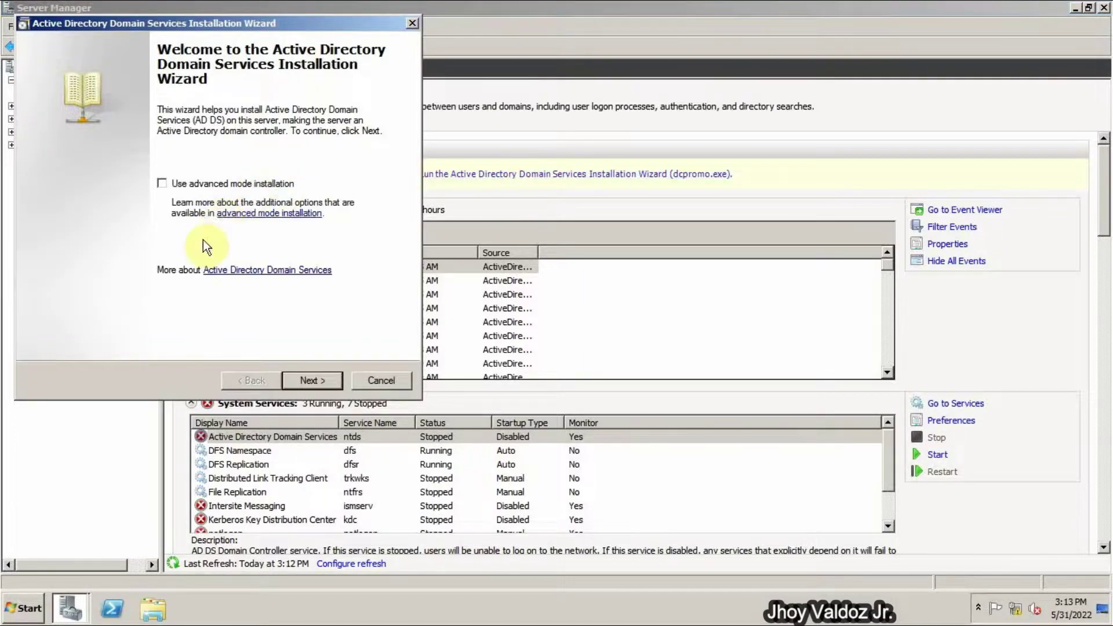
left_click(306, 380)
left_click(306, 381)
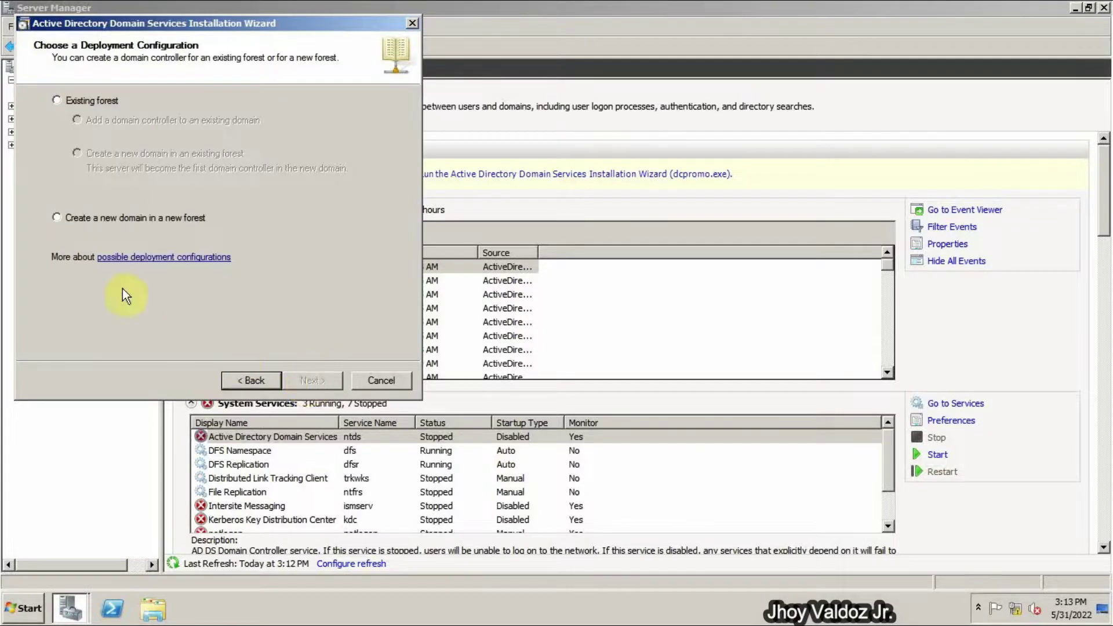
left_click(85, 214)
- Name the forest root domain ghs.edu
left_click(307, 380)
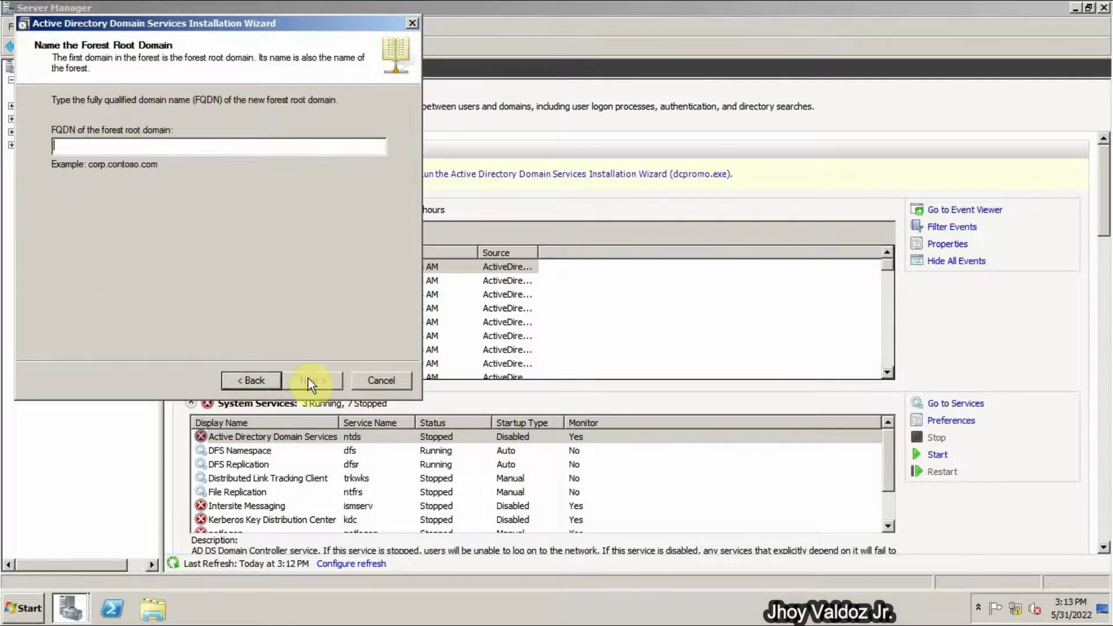
type("g")
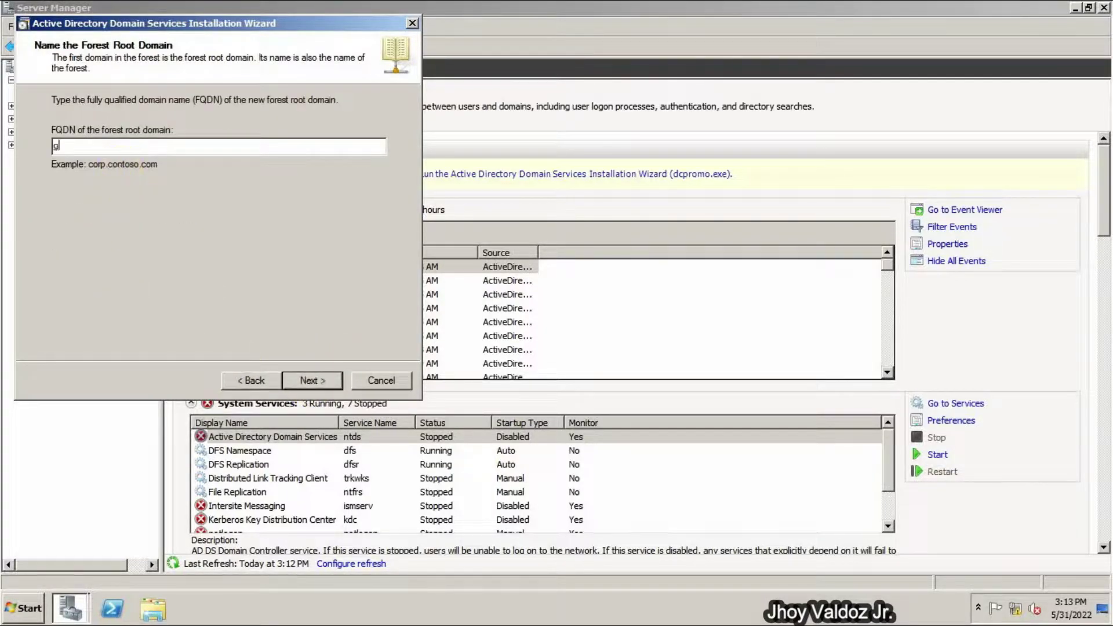
type("hs.edu")
left_click(300, 381)
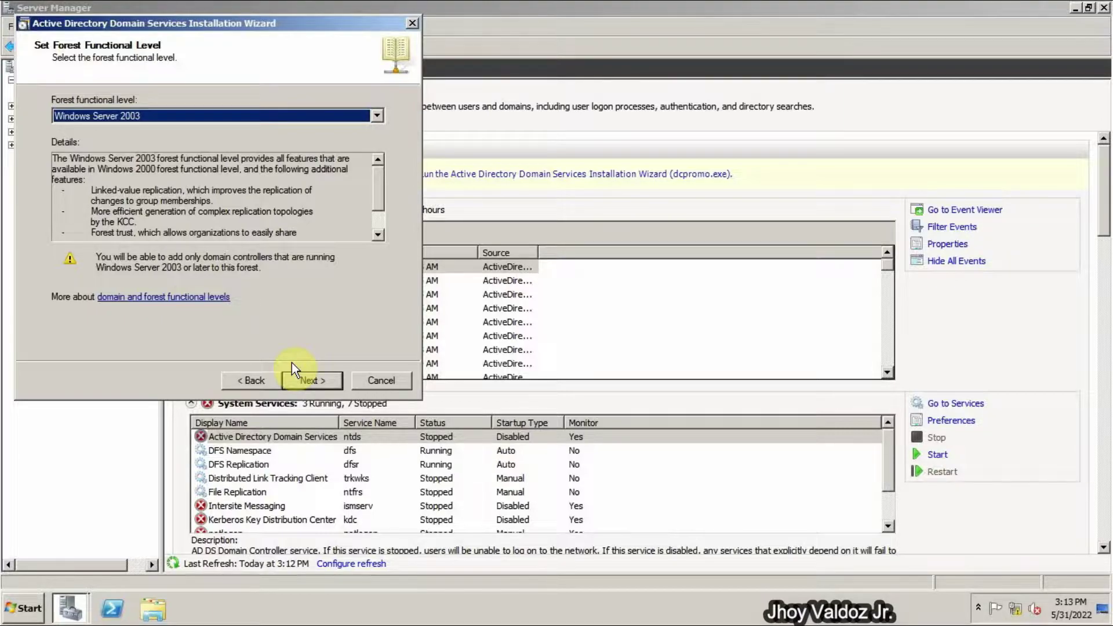
- Set the forest functional level to Windows Server 2008 R2
left_click(301, 116)
left_click(247, 161)
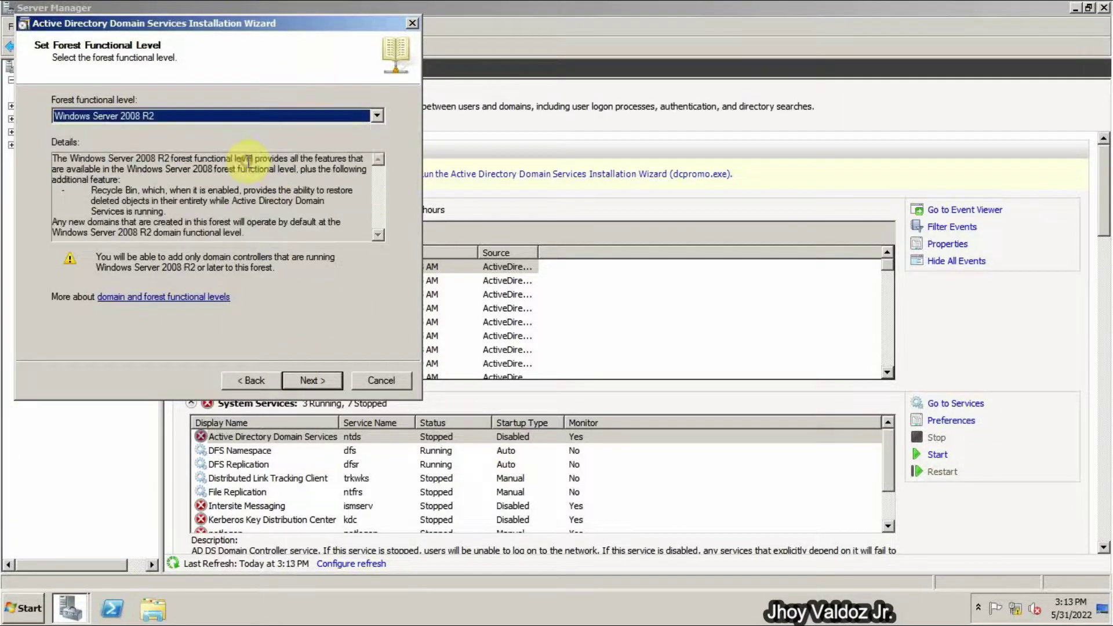
left_click(320, 381)
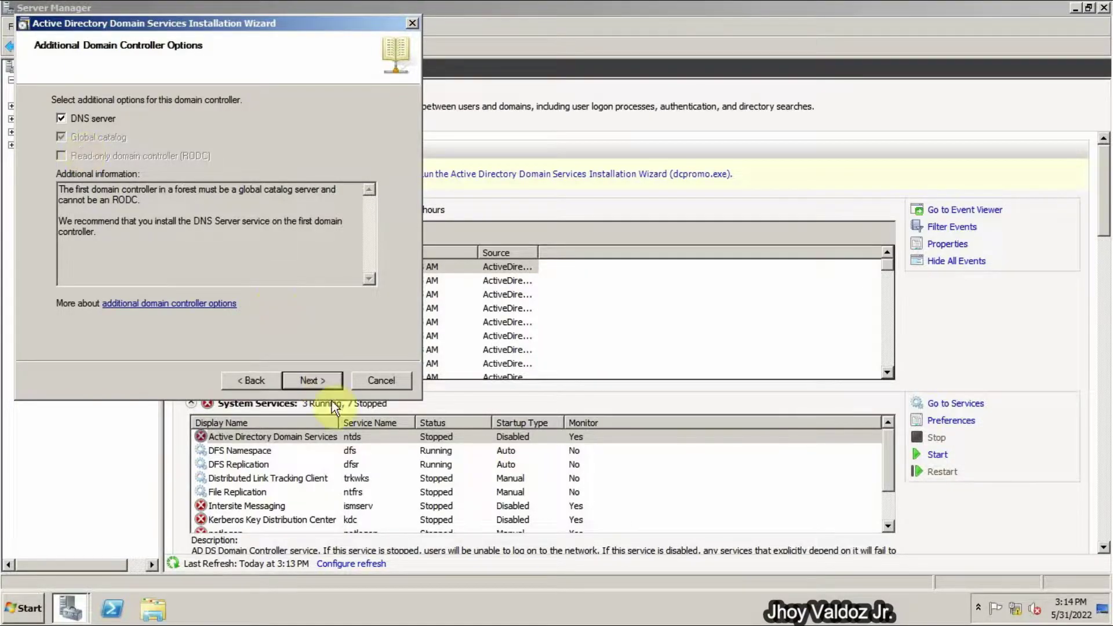
- Keep the DNS server option, accept the DNS delegation warning, and keep the default folders
left_click(318, 378)
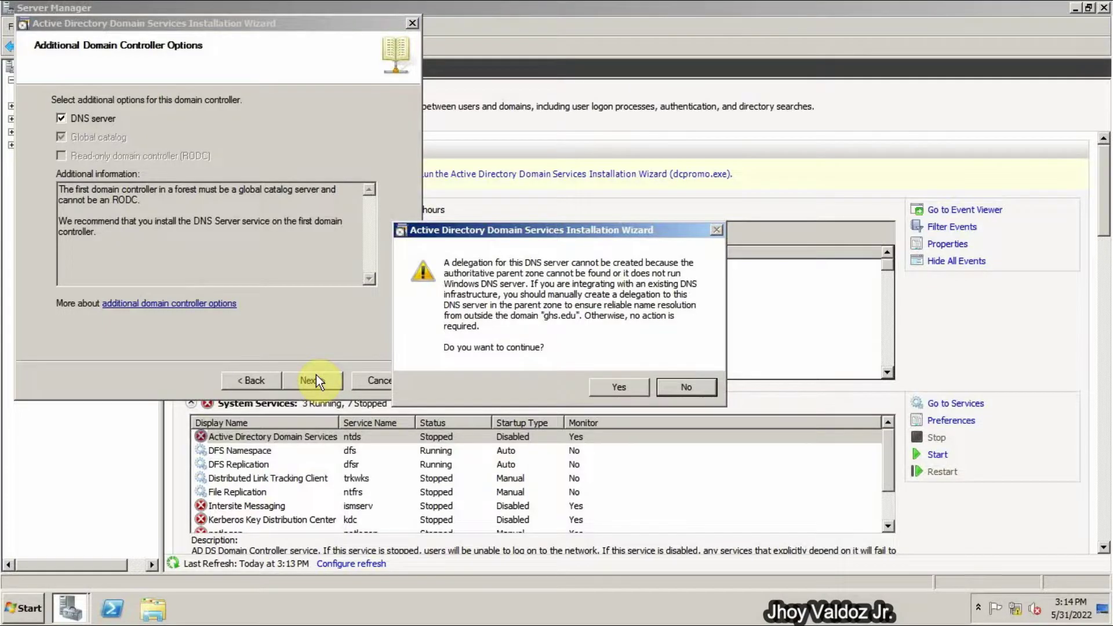
left_click(624, 386)
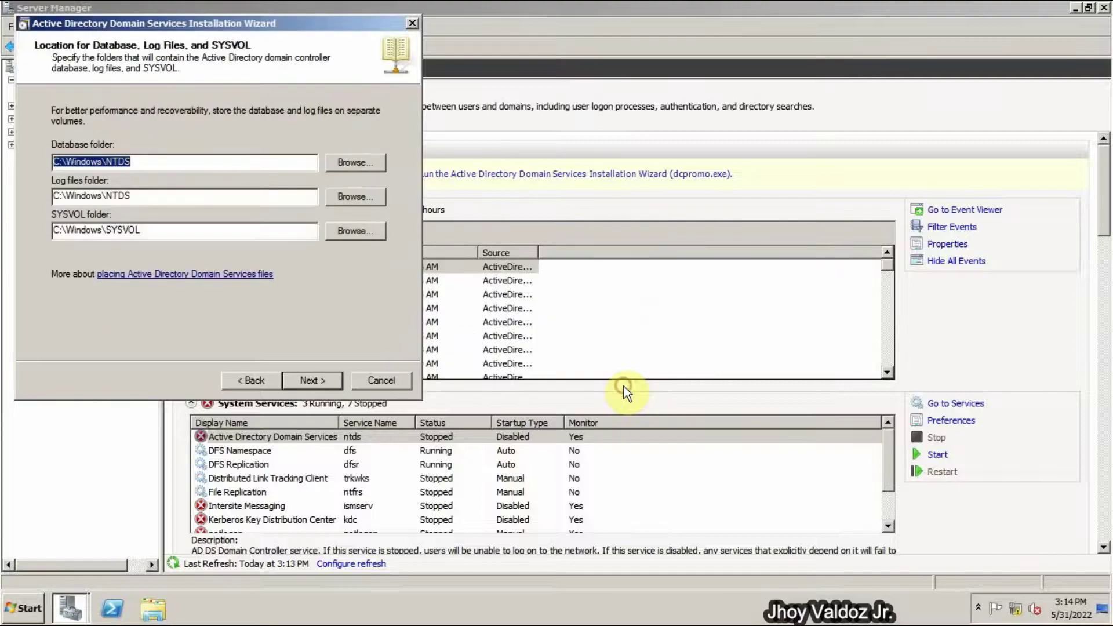
left_click(300, 380)
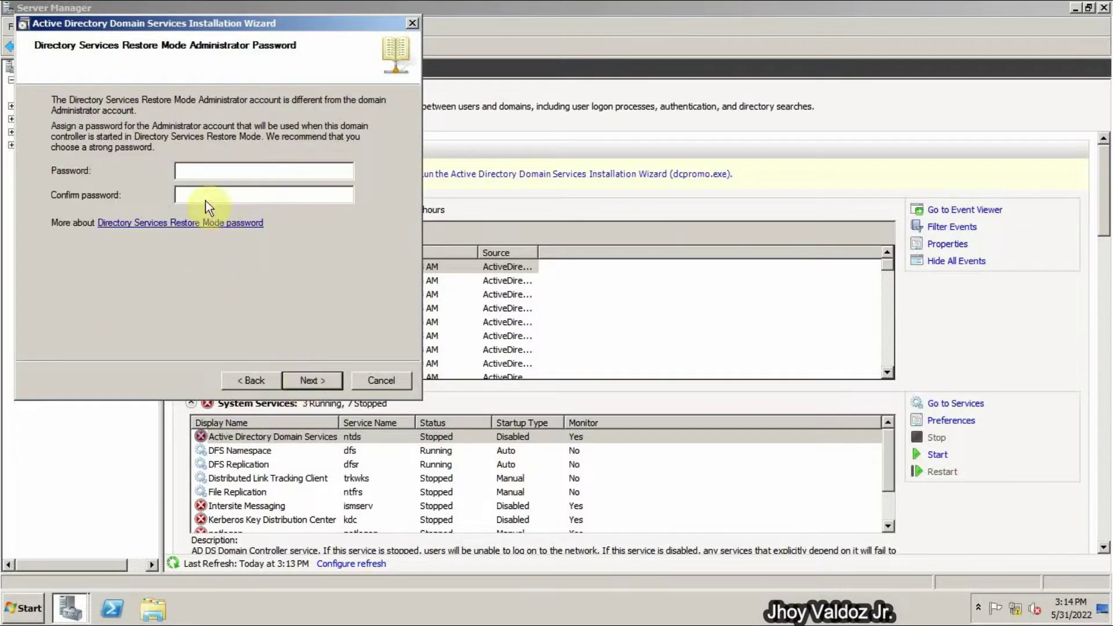
- Enter and confirm a Directory Services Restore Mode password, retrying with a more complex one after the complexity error
type("P")
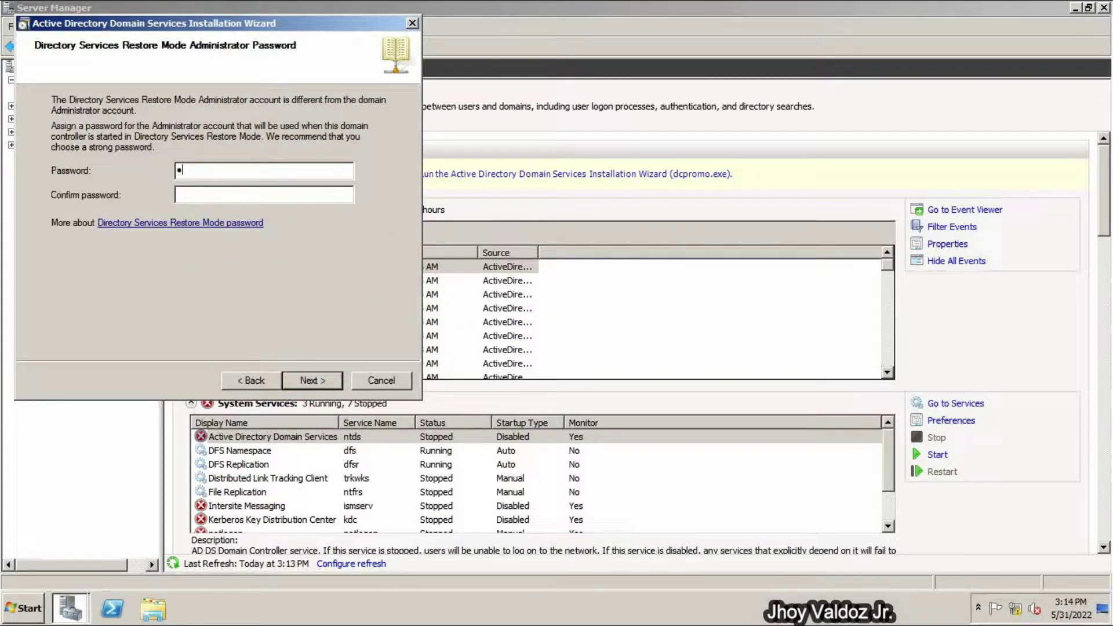
type("@ssw0rd1")
key("Tab")
type("P@ssw0rd1")
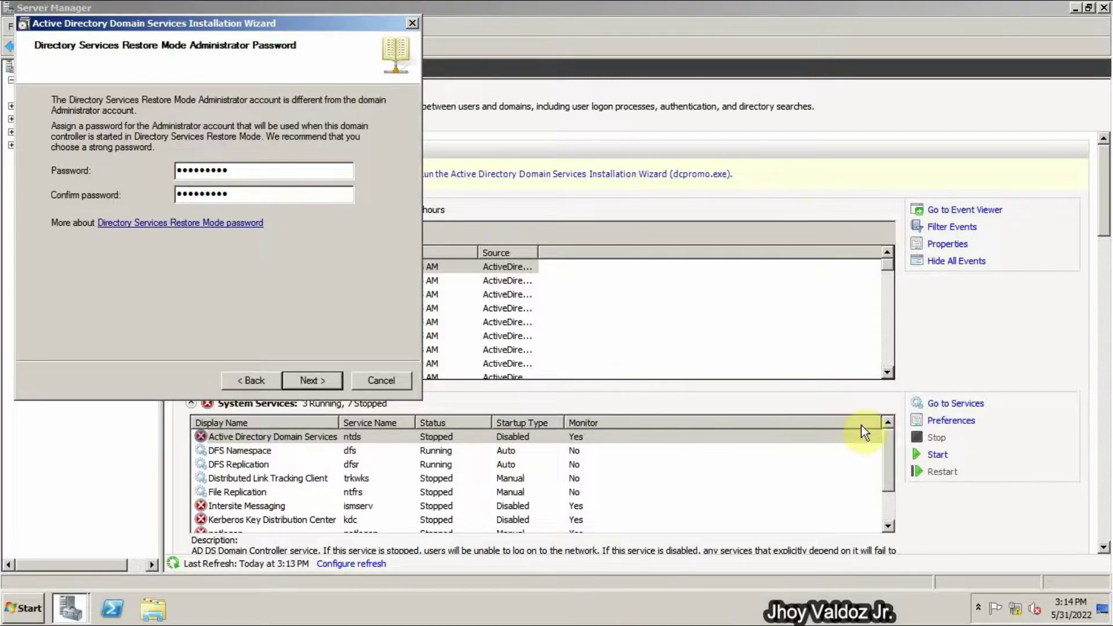
left_click(300, 381)
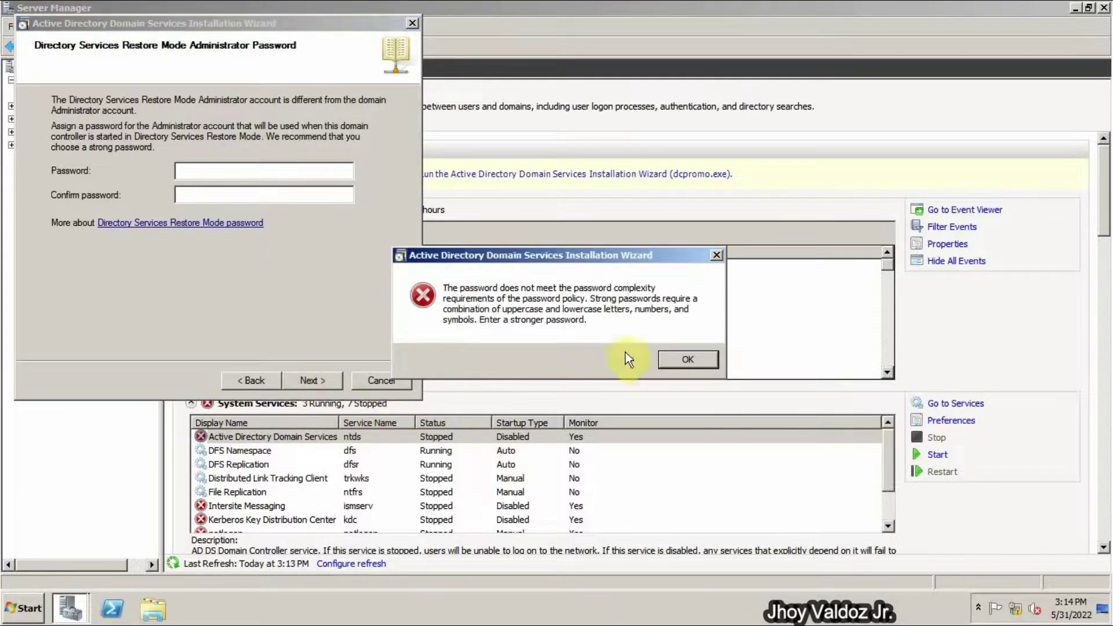
left_click(669, 359)
type("P@")
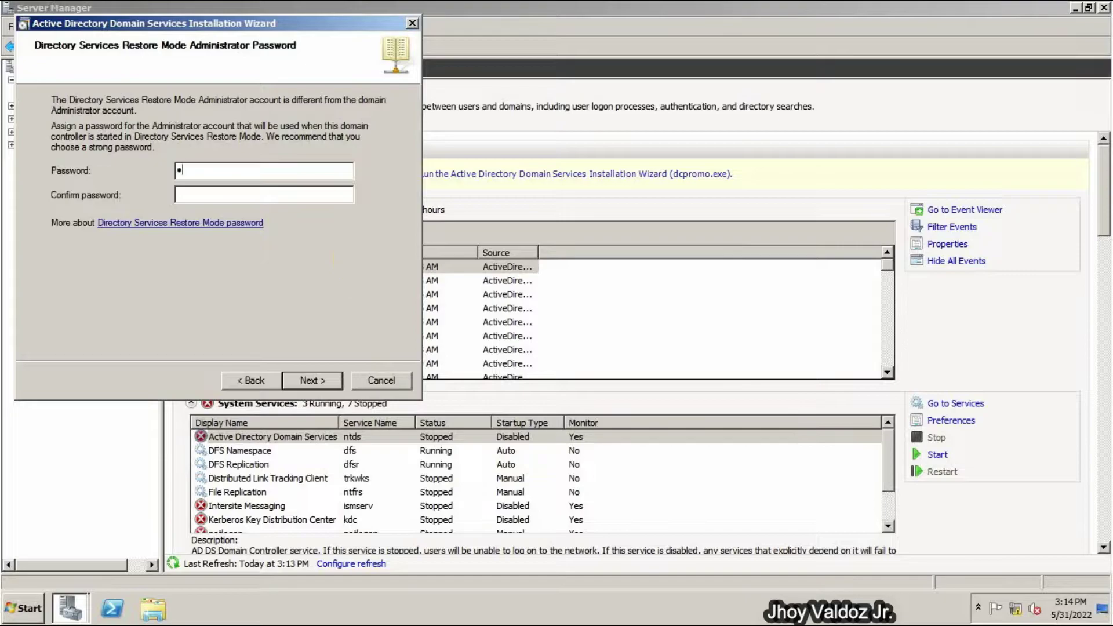
type("ssw0rd12")
key("Tab")
type("P@ssw0rd12")
- Begin AD DS configuration for ghs.edu from the Summary, leaving 'Reboot on completion' unticked
left_click(324, 383)
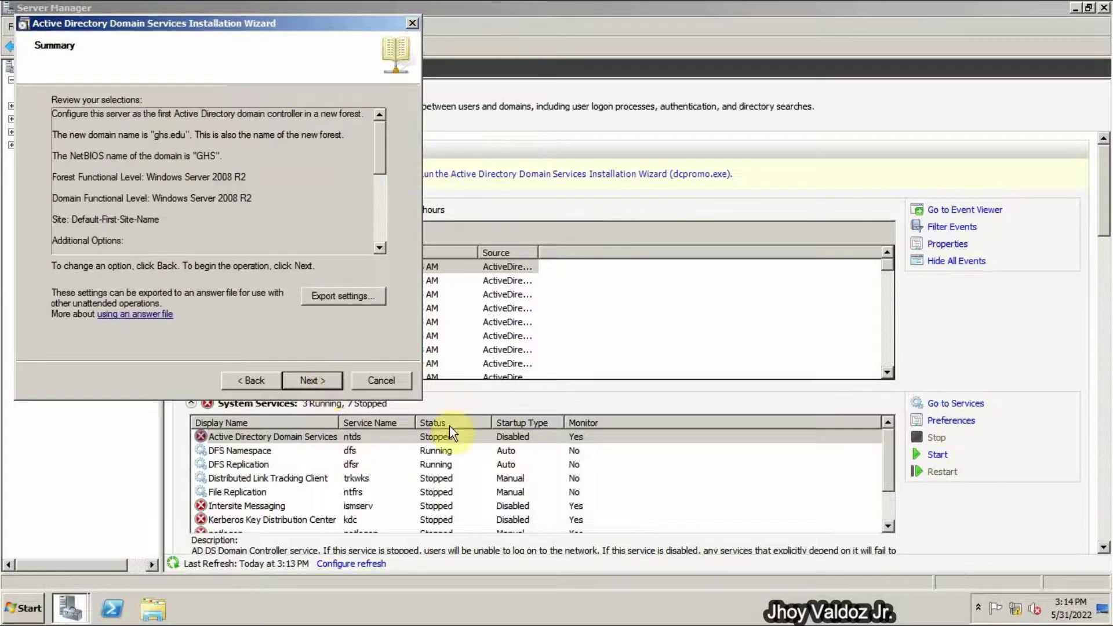
left_click(310, 384)
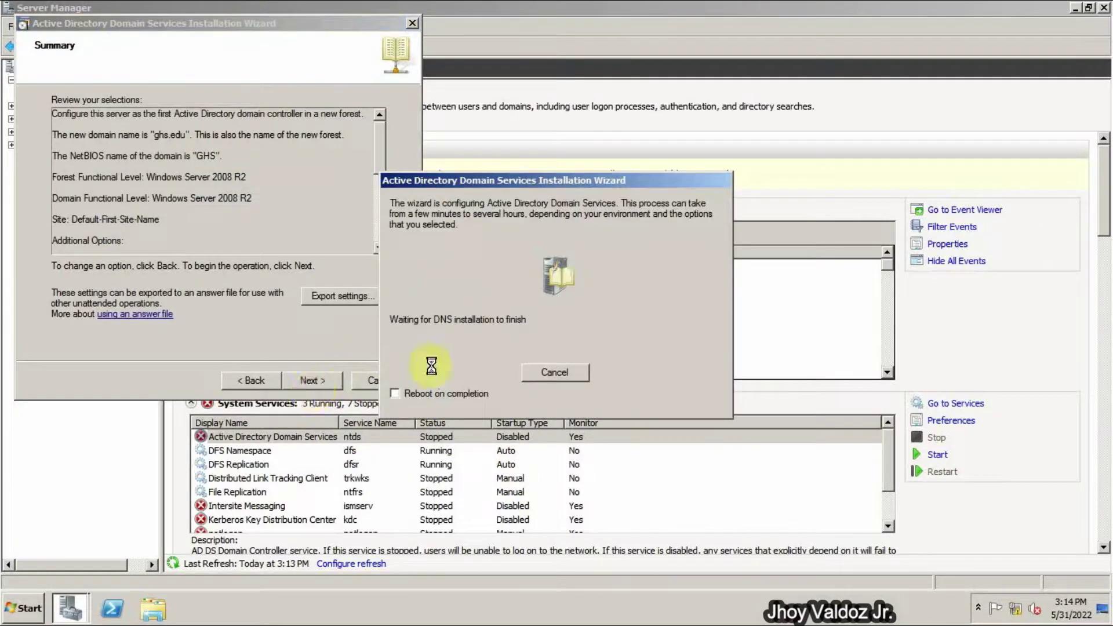
left_click(409, 394)
left_click(399, 394)
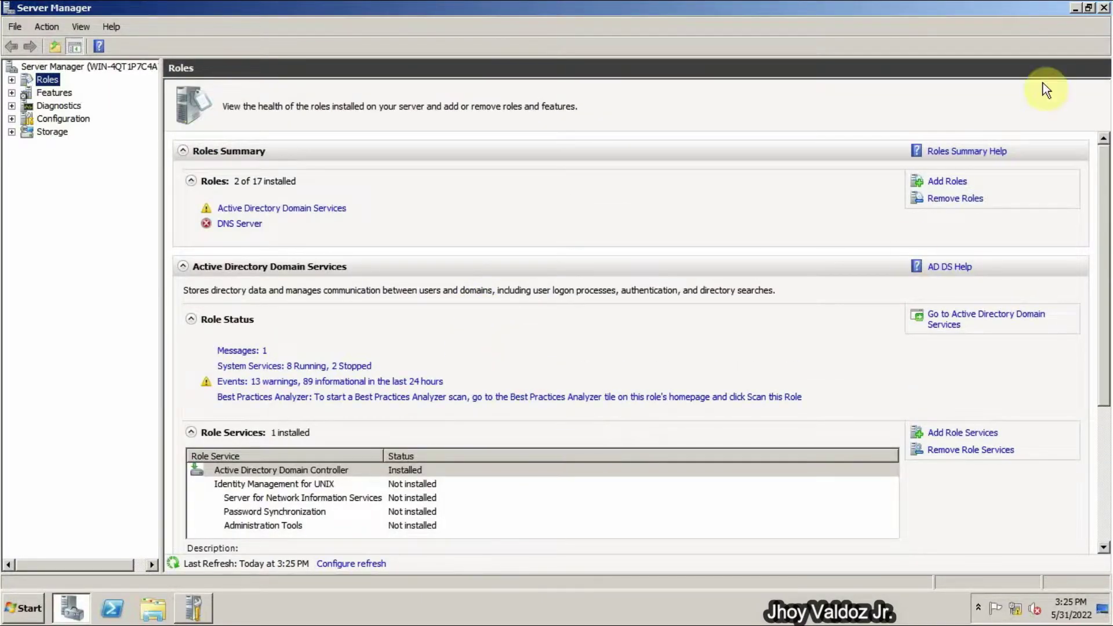
- Maximize Server Manager, select the DHCP Server role, and advance to network connection bindings for 12.12.12.2
left_click(1086, 8)
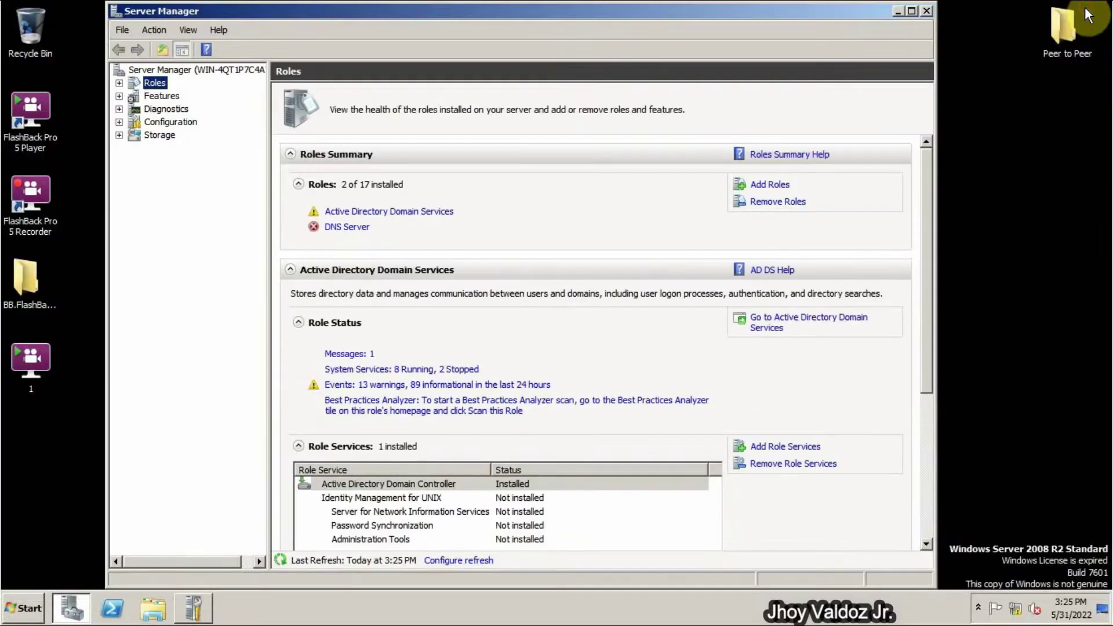
left_click(917, 10)
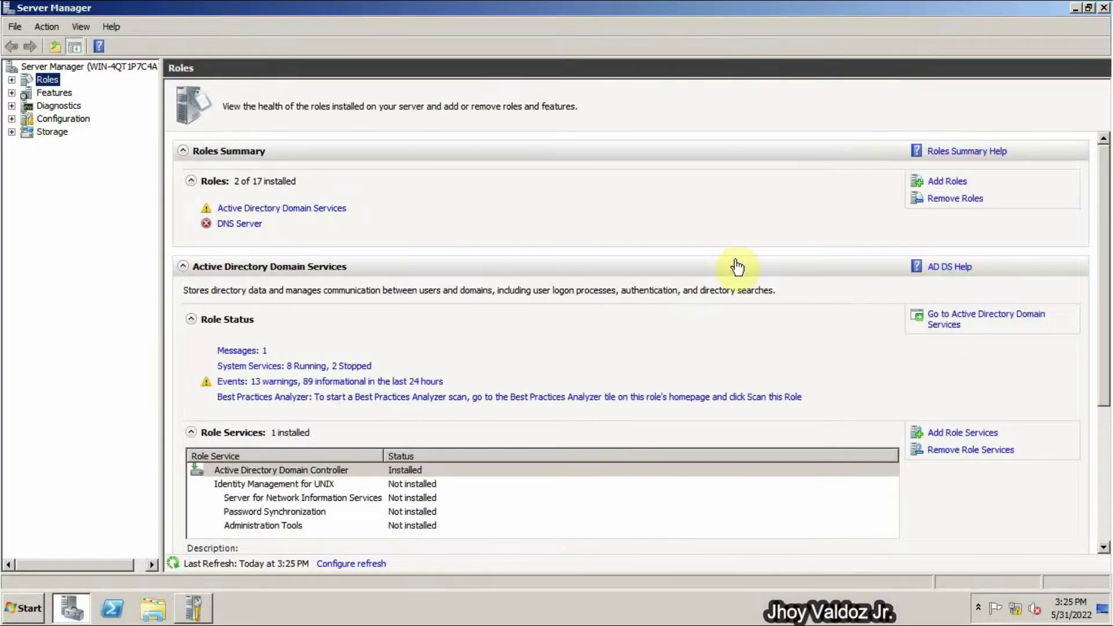
left_click(947, 181)
left_click(681, 504)
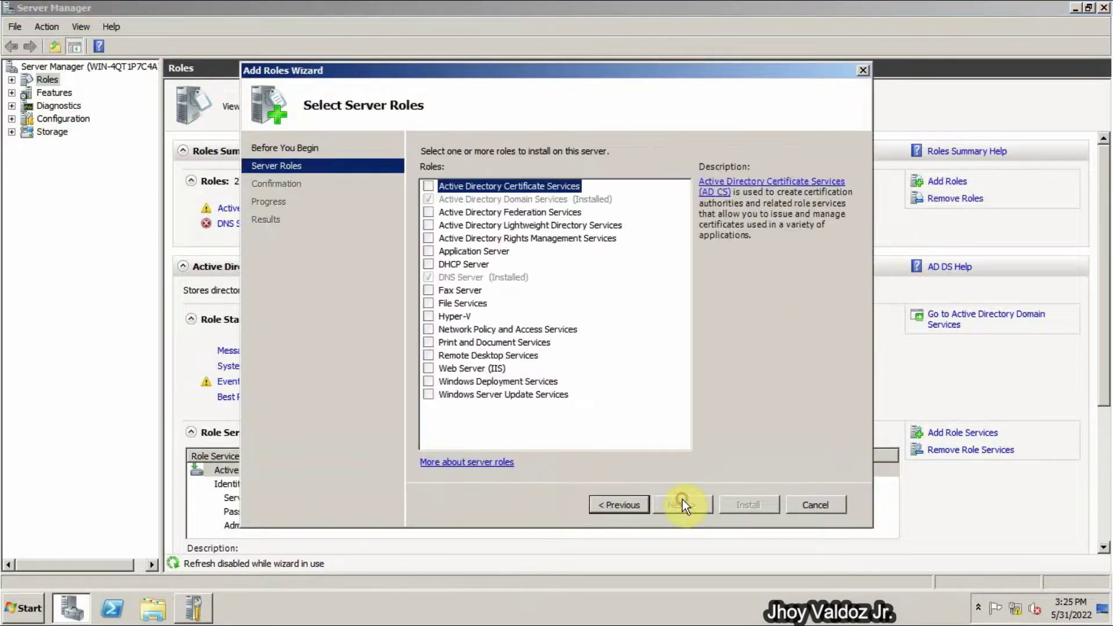
left_click(429, 264)
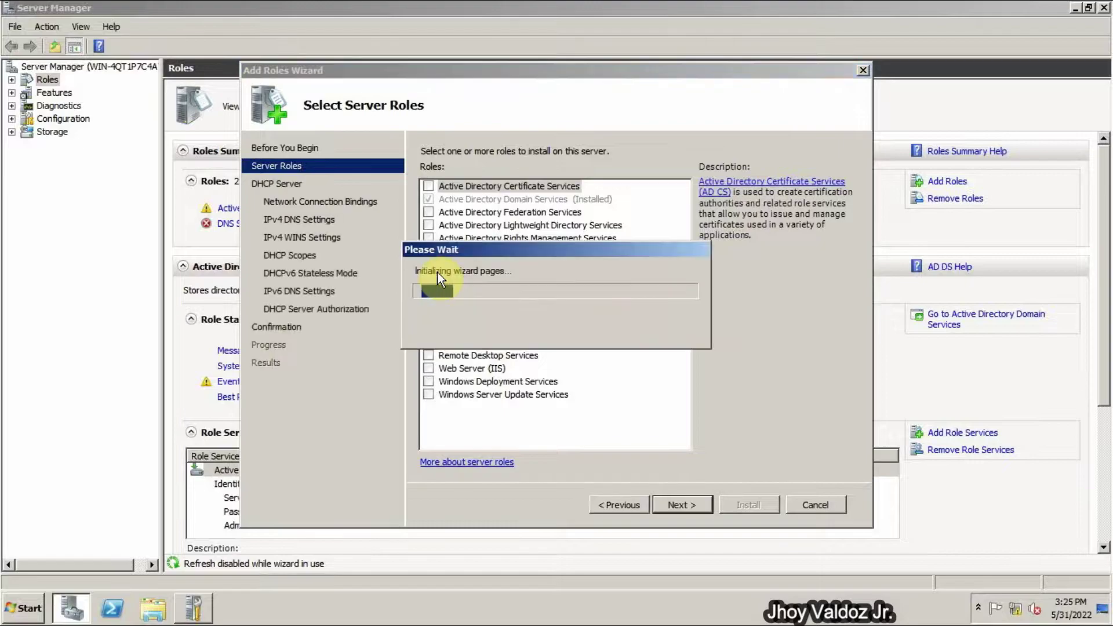
left_click(683, 508)
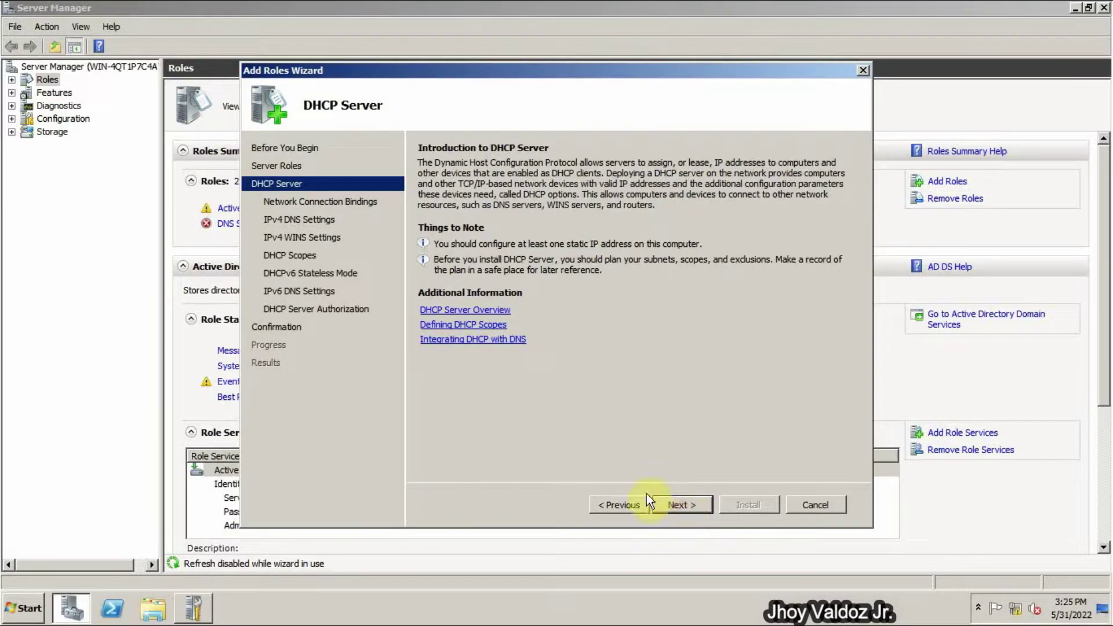
left_click(673, 504)
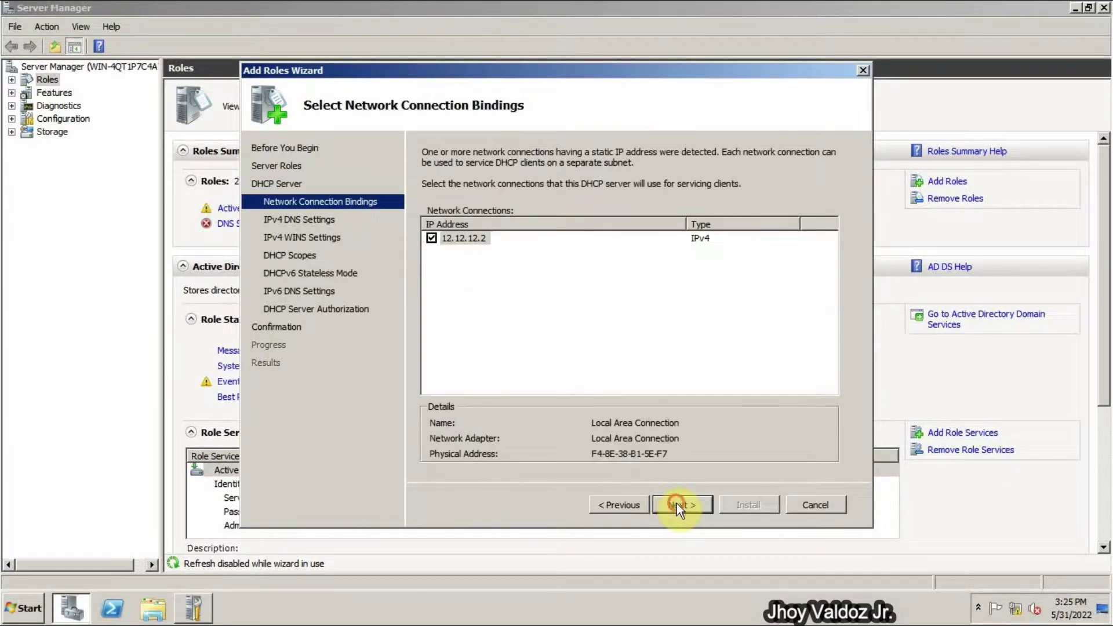
- Validate preferred DNS 127.0.0.1 and enter 12.12.12.2 as the alternate DNS server
left_click(677, 503)
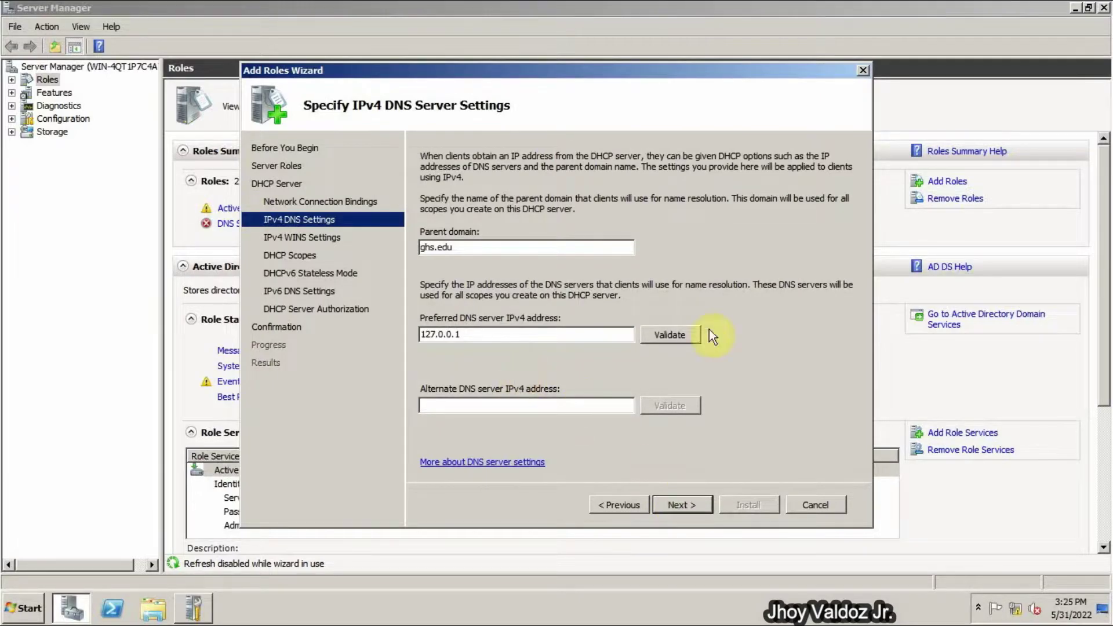
left_click(667, 338)
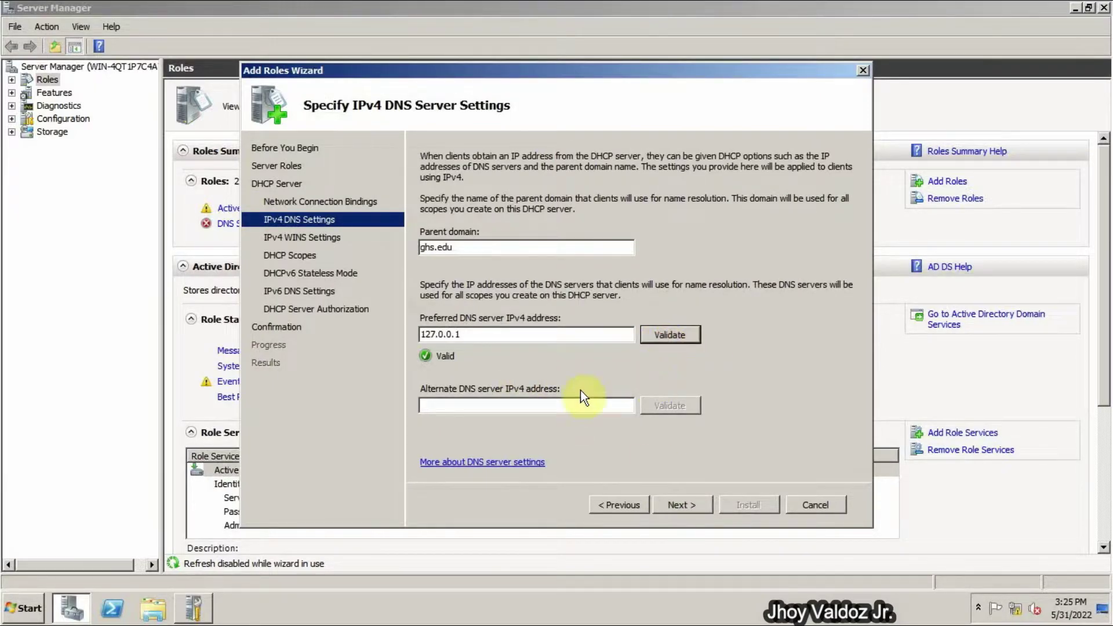
left_click(496, 404)
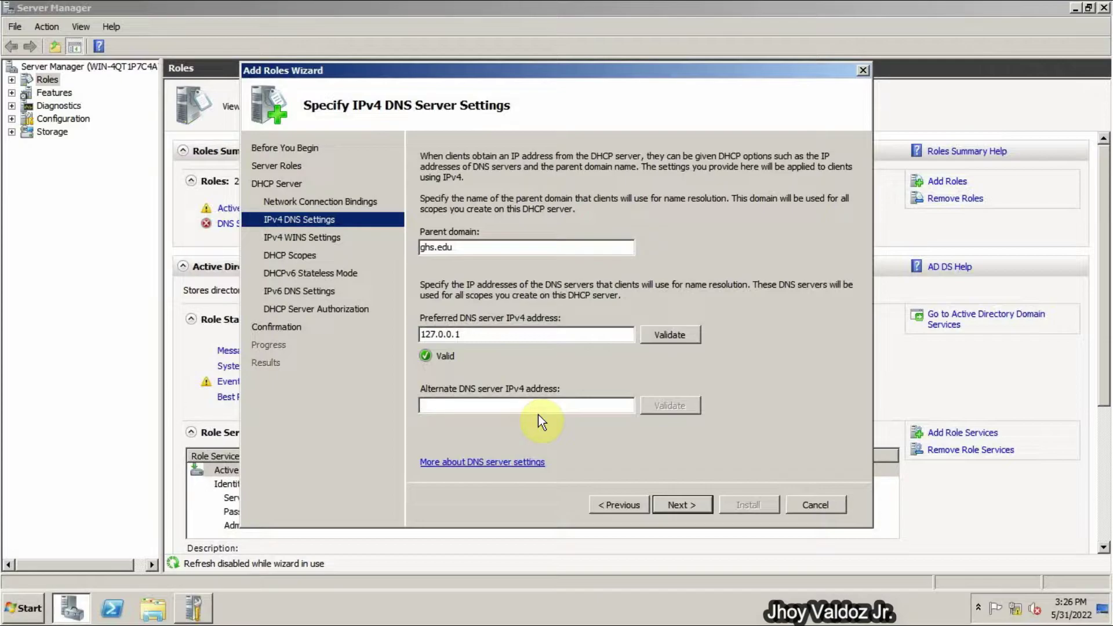
type("12.12.12.")
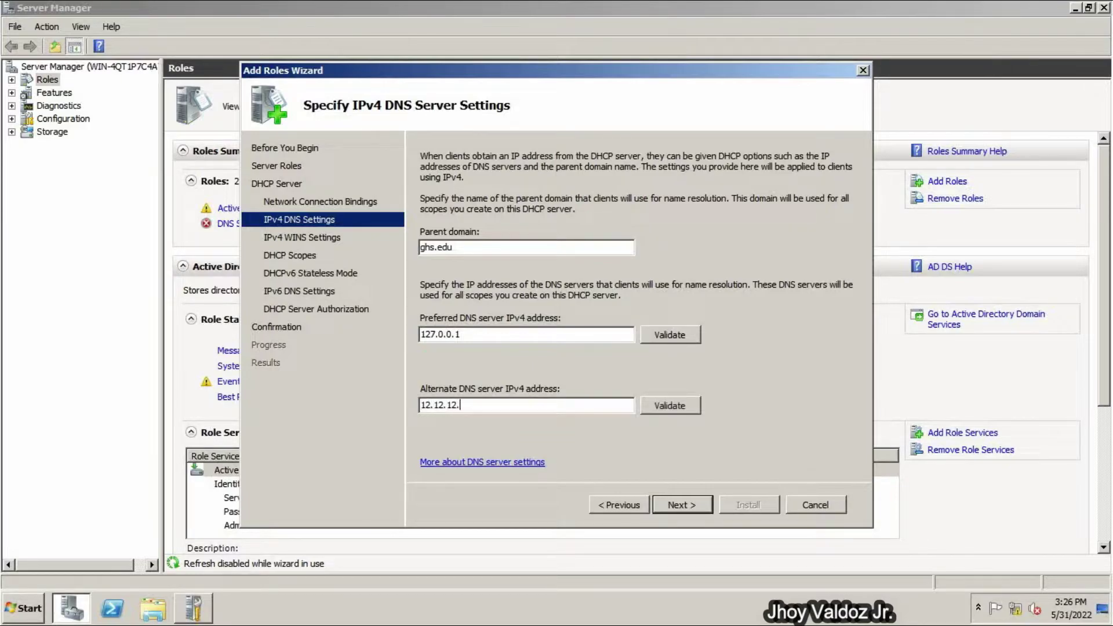
type("2")
- Leave WINS not required and start a new DHCP scope named GHS
left_click(677, 506)
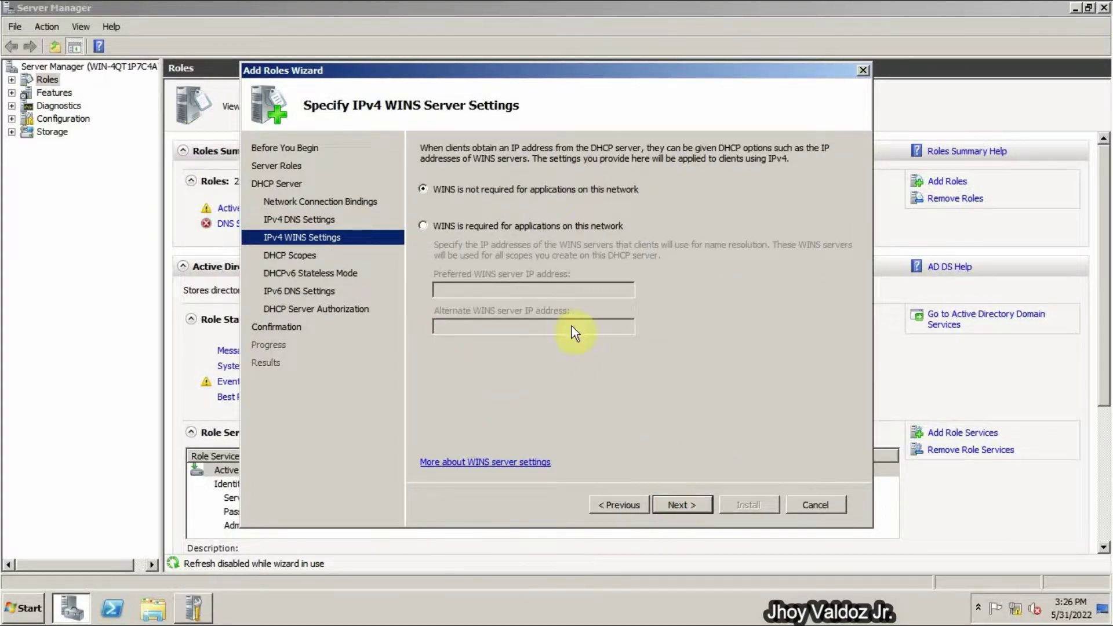
left_click(698, 506)
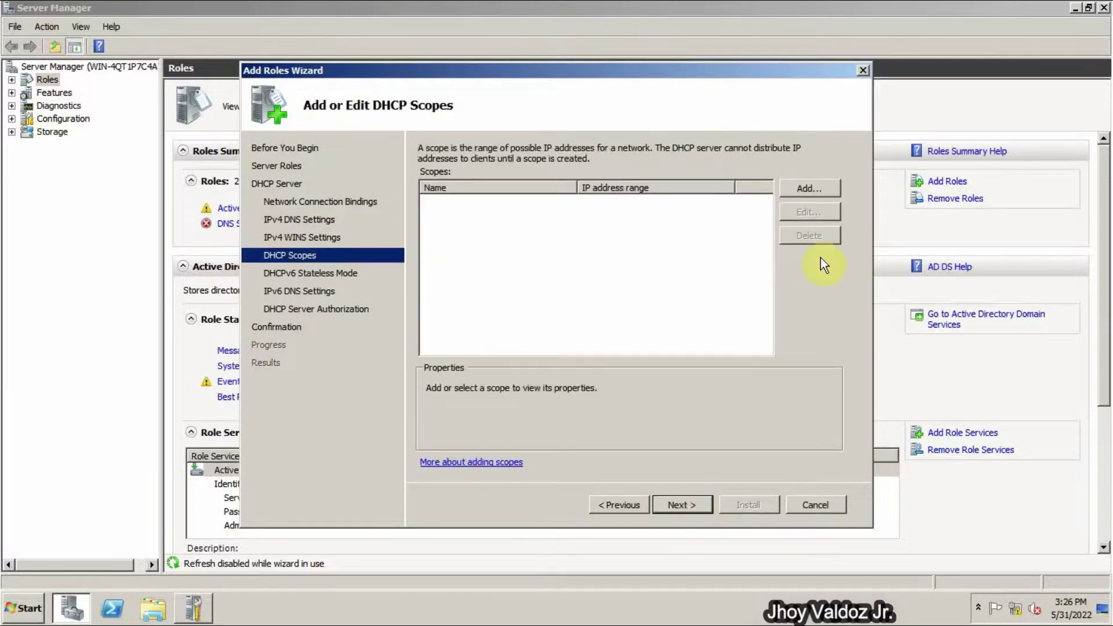
left_click(810, 189)
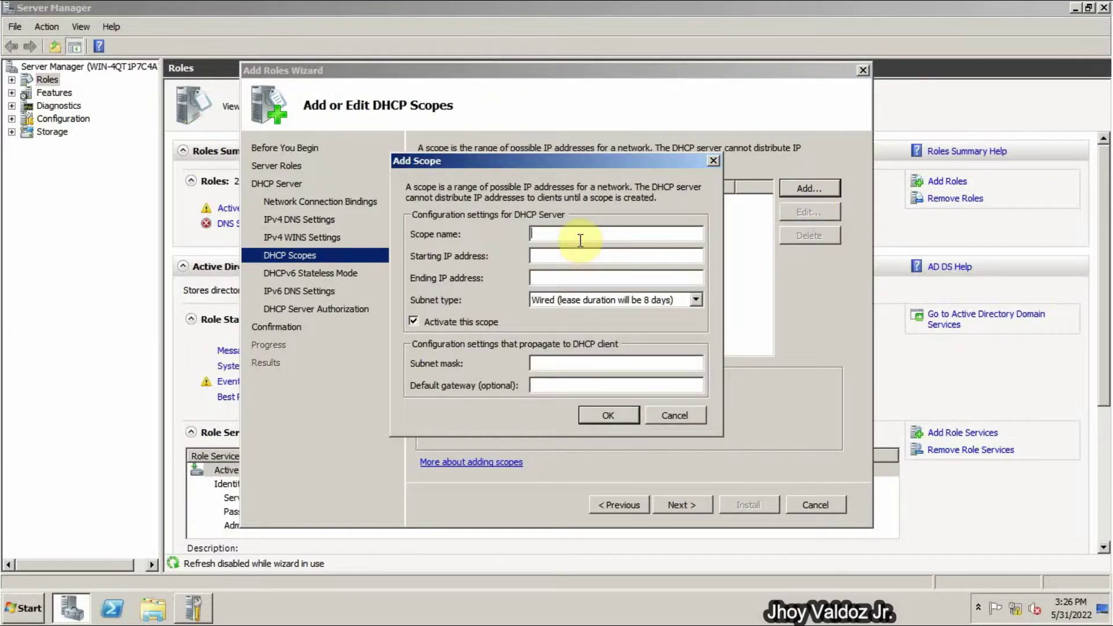
type("GHS SCop")
key("BackSpace")
key("BackSpace")
key("BackSpace")
key("BackSpace")
key("BackSpace")
key("BackSpace")
key("BackSpace")
key("BackSpace")
type("GHS")
- Give scope GHS the range 12.12.12.3–12.12.12.13 with the Wired subnet type, and save it
key("Tab")
type("12.12.12.3")
key("Tab")
type("12.")
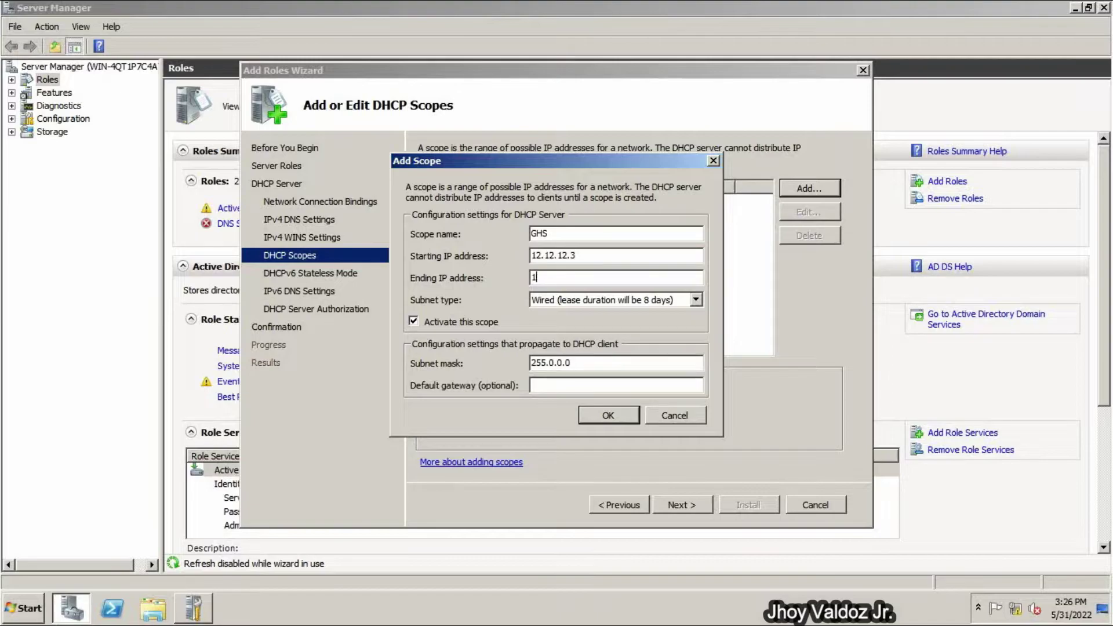
type("12.12.13")
key("Tab")
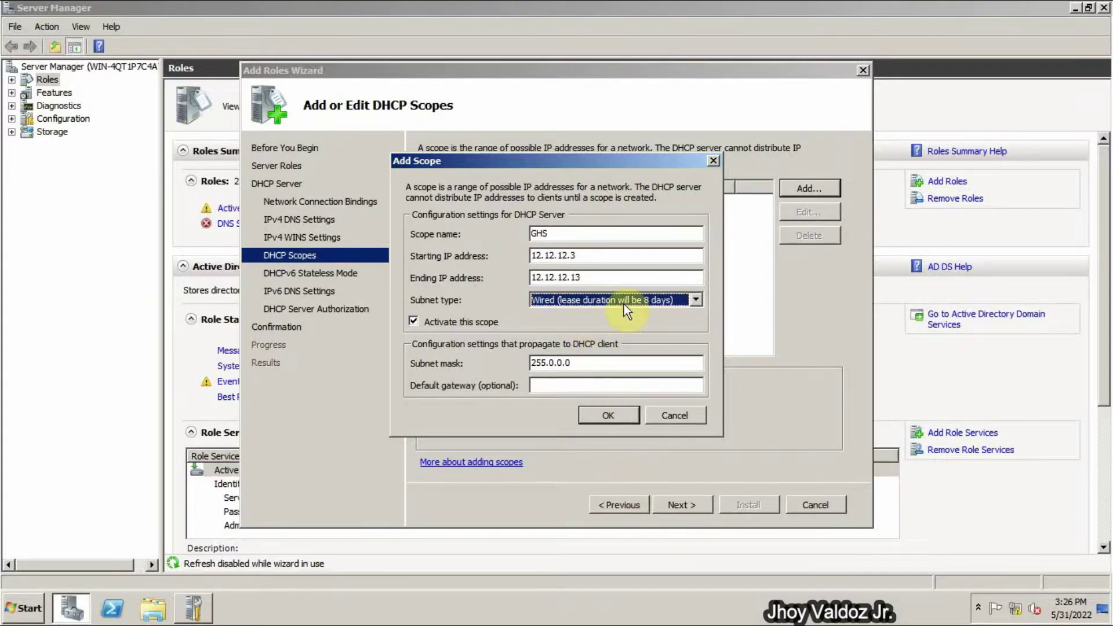
left_click(624, 301)
left_click(625, 301)
left_click(608, 416)
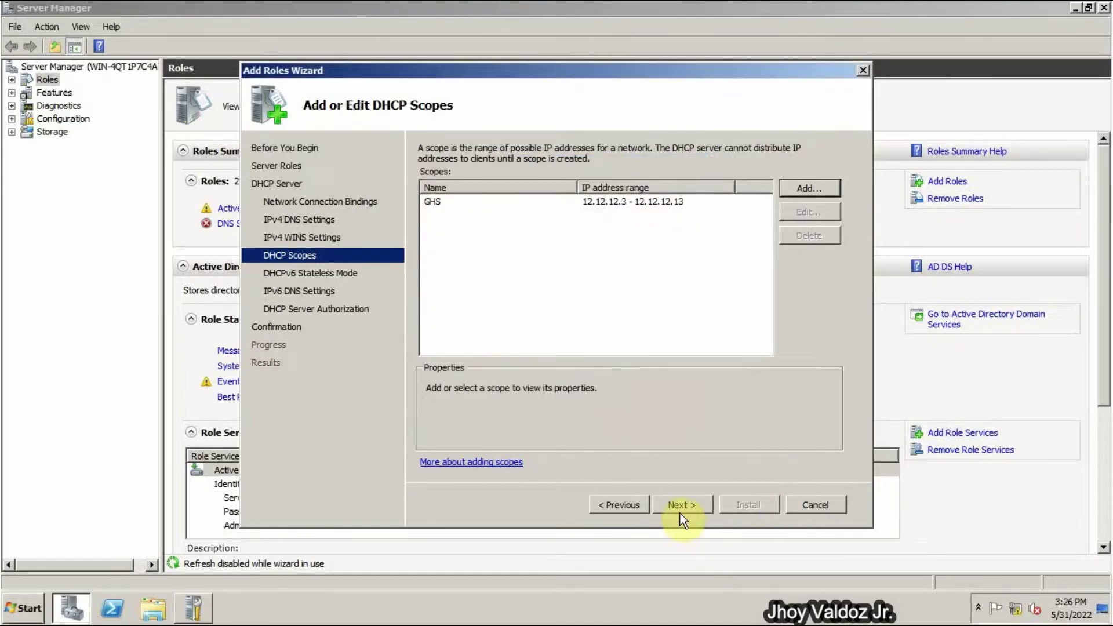
left_click(679, 510)
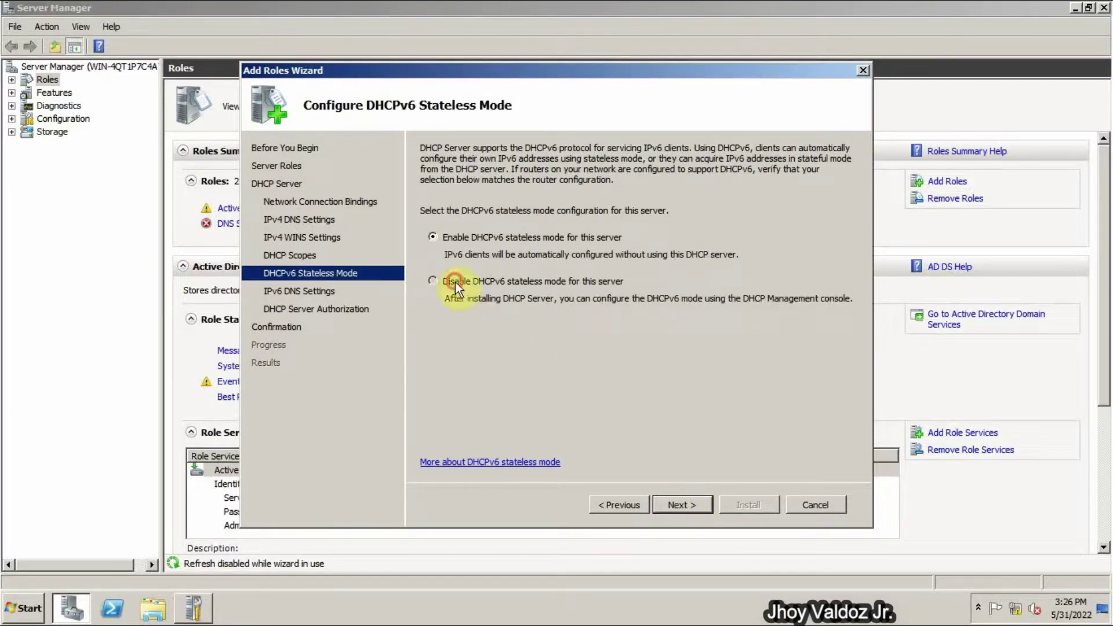
- Leave DHCPv6 stateless mode disabled and authorize the DHCP server with the current credentials
left_click(454, 282)
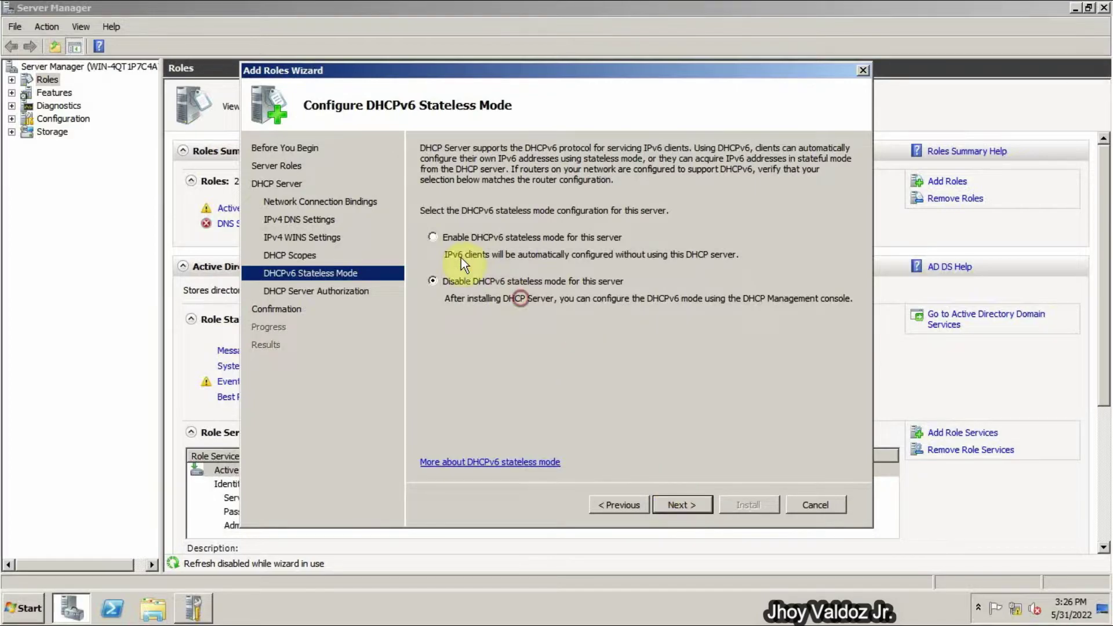
left_click(447, 231)
left_click(447, 286)
left_click(692, 509)
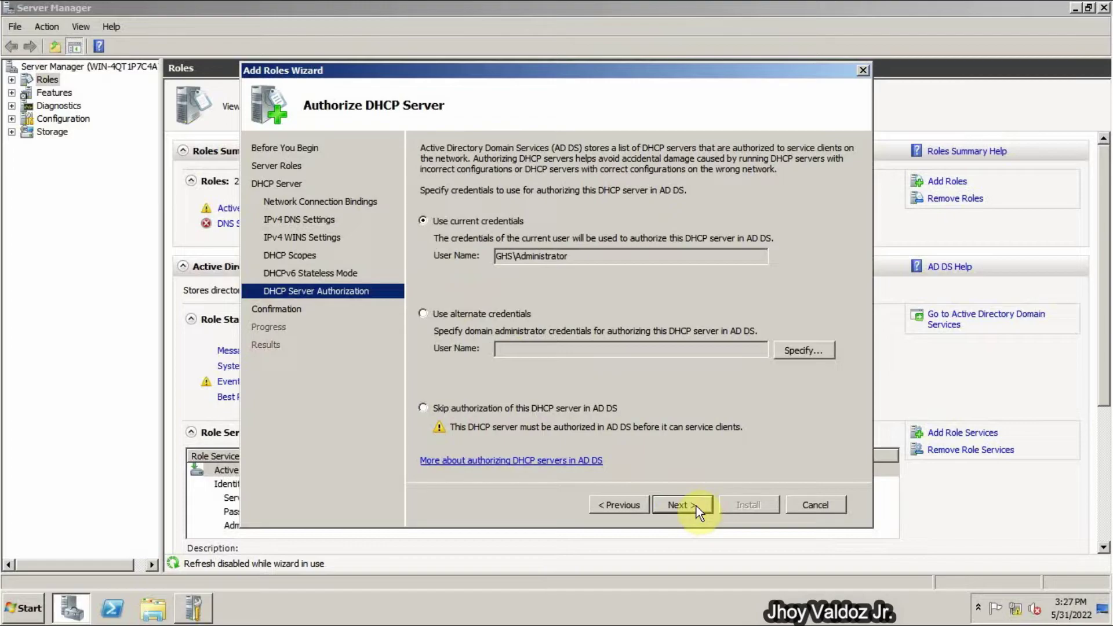
left_click(695, 506)
- Install the DHCP Server role and close the wizard once installation succeeds
left_click(748, 505)
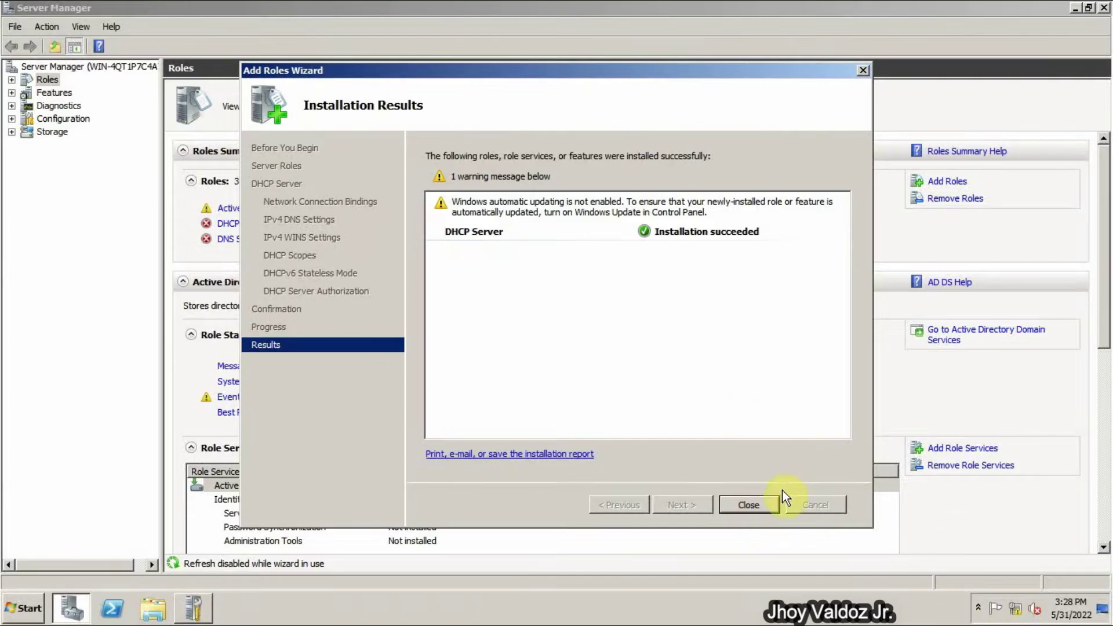
left_click(750, 505)
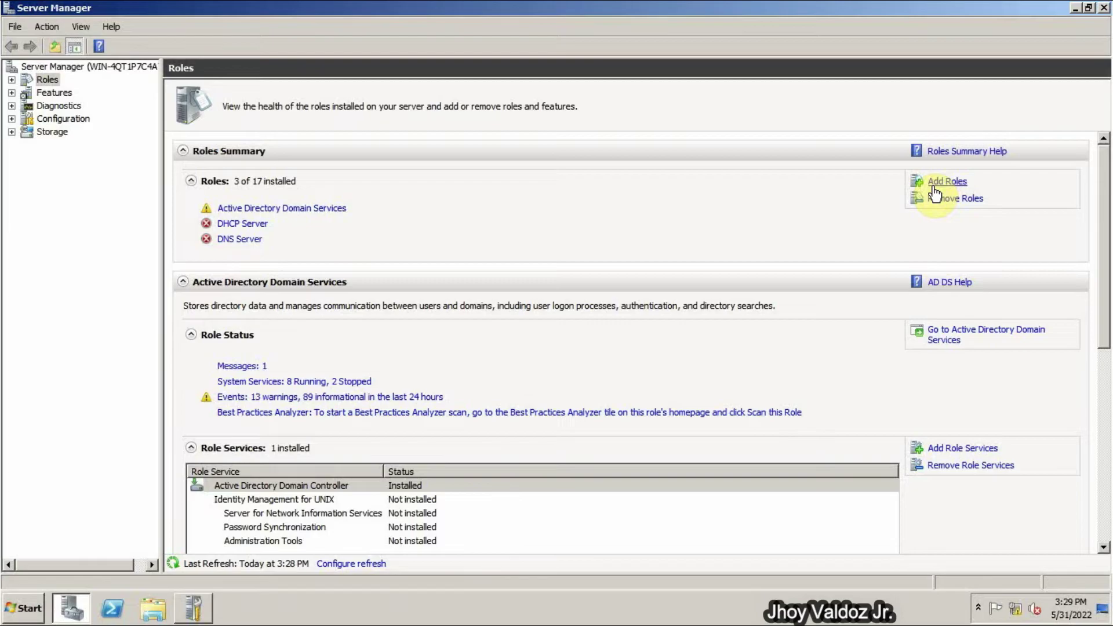
- Add the File Services role, keep the File Server role service checked, and install it
left_click(935, 188)
left_click(678, 504)
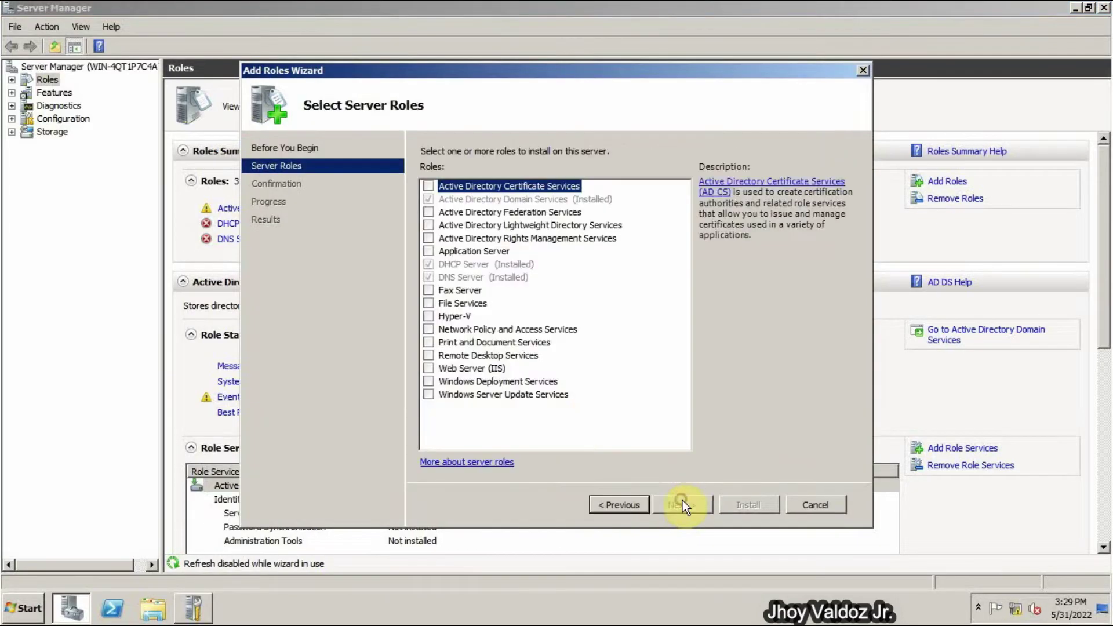
left_click(430, 303)
left_click(429, 303)
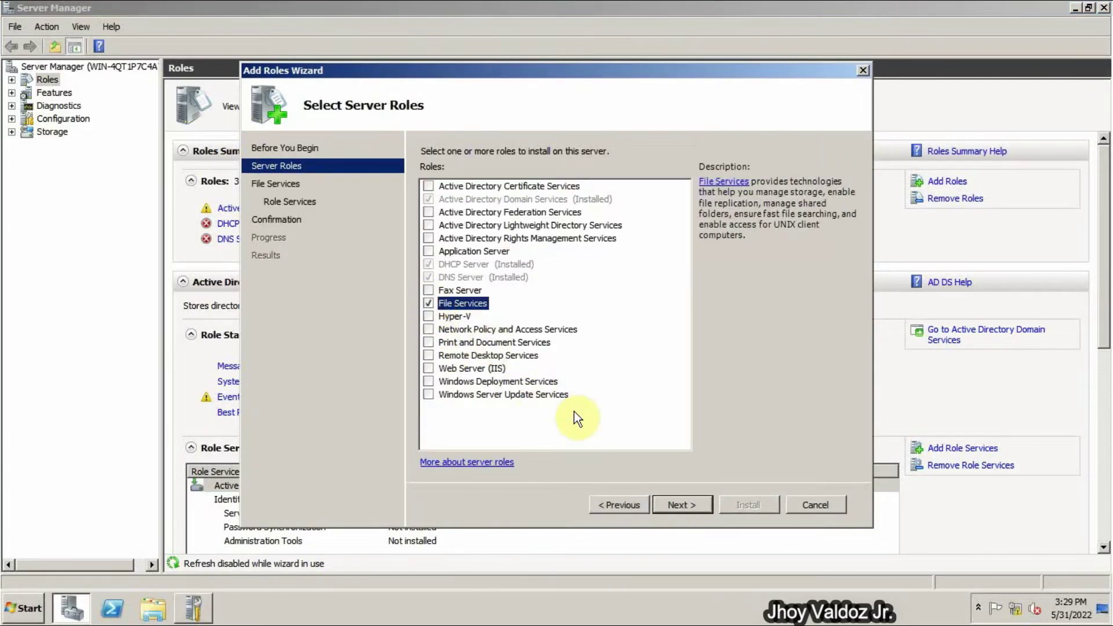
left_click(681, 506)
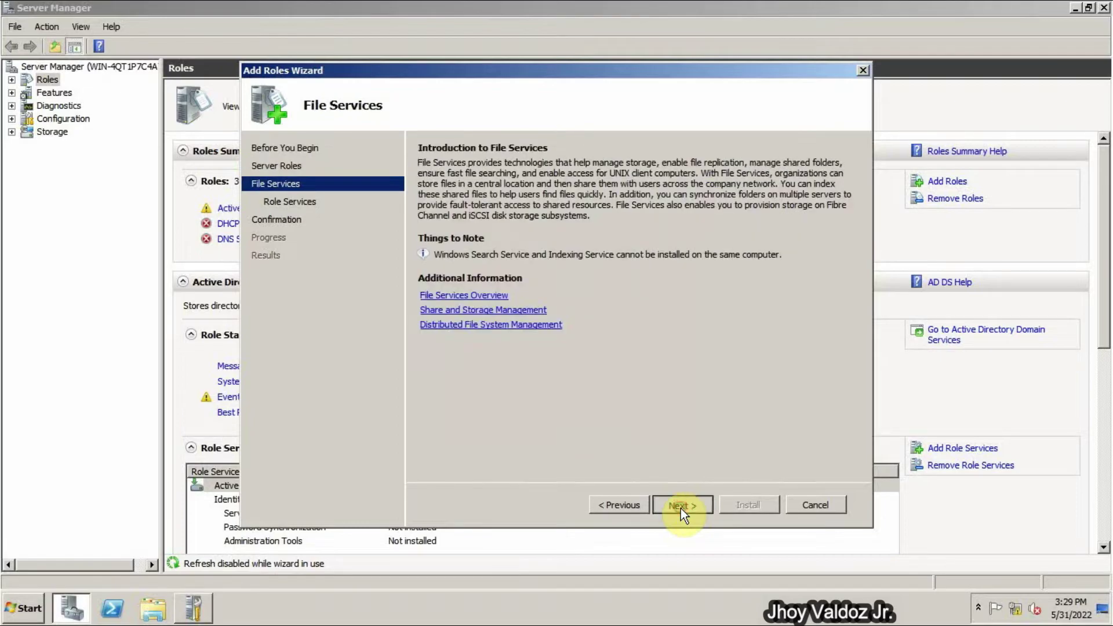
left_click(680, 507)
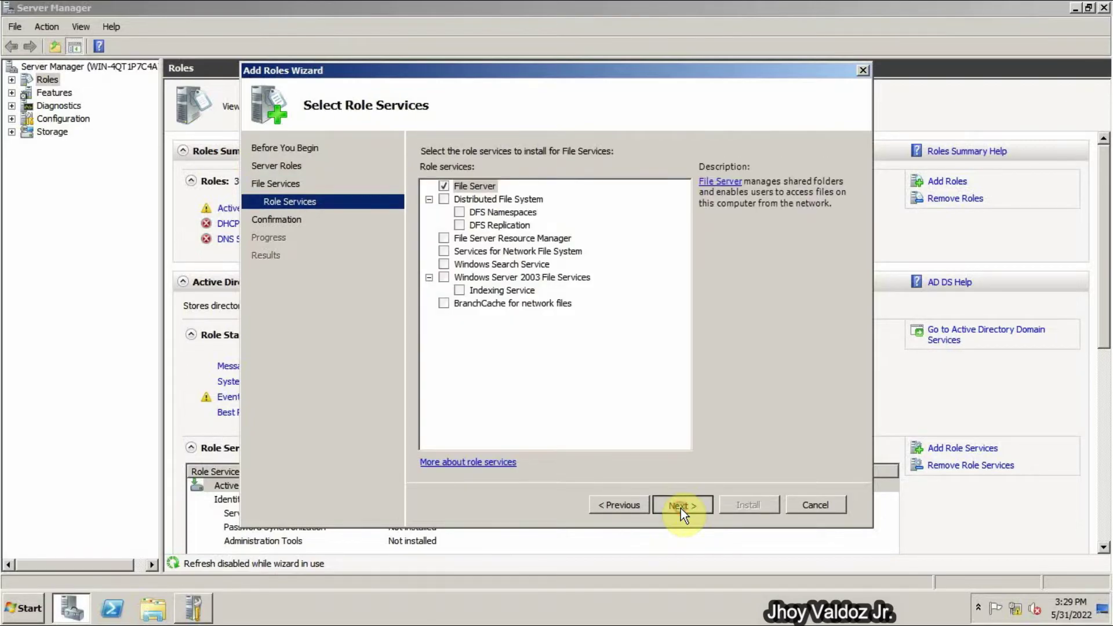
left_click(681, 509)
left_click(739, 509)
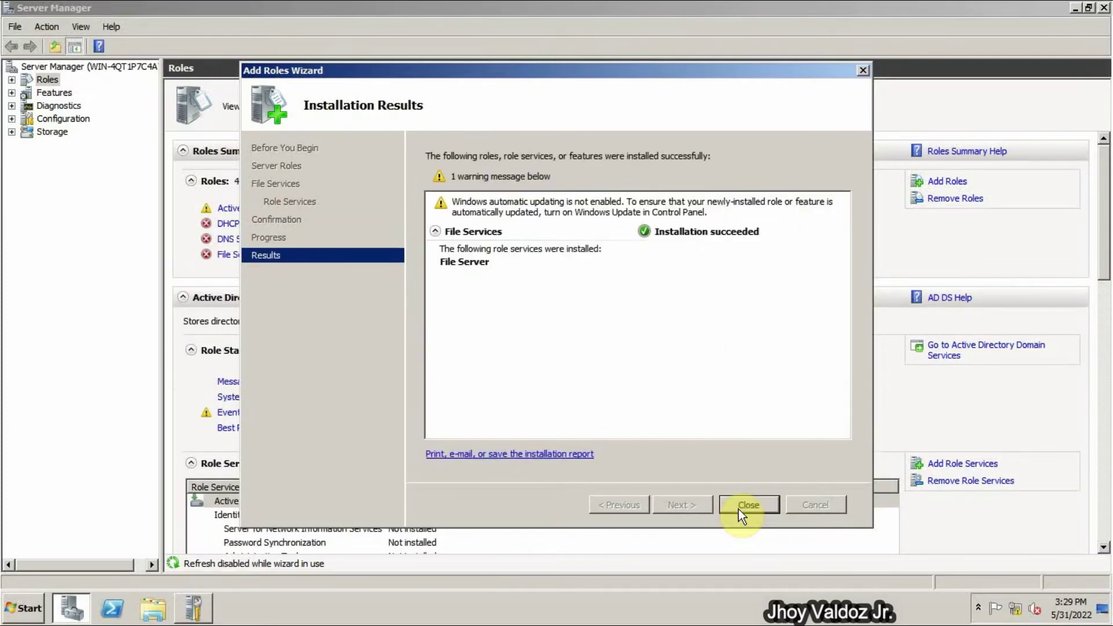
- Install Print and Document Services with the Print Server role service, then close the results
left_click(742, 505)
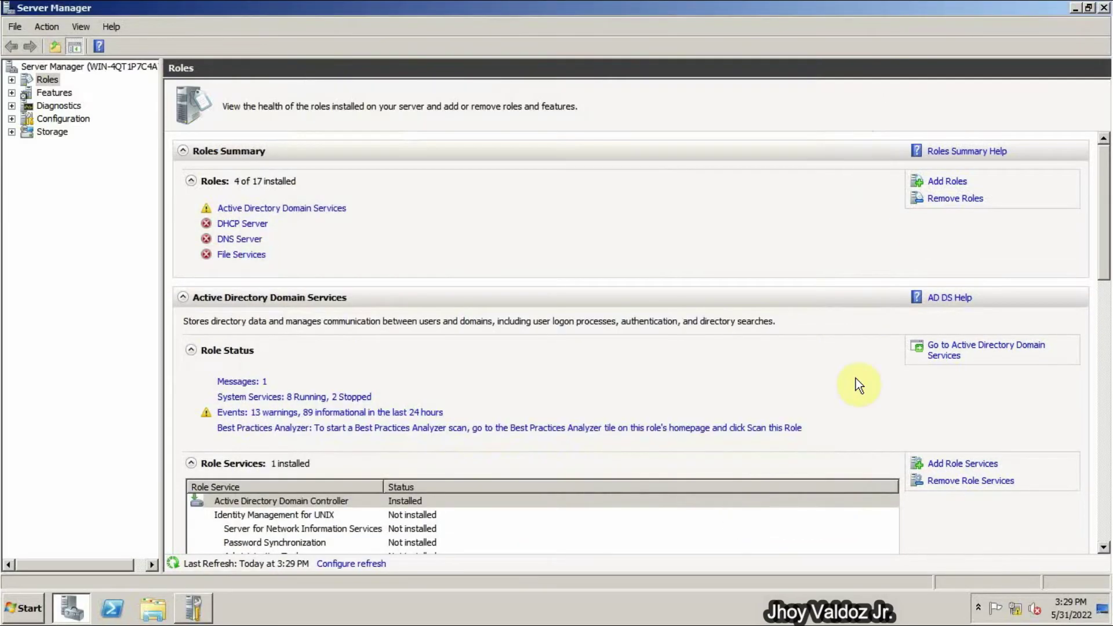
left_click(935, 183)
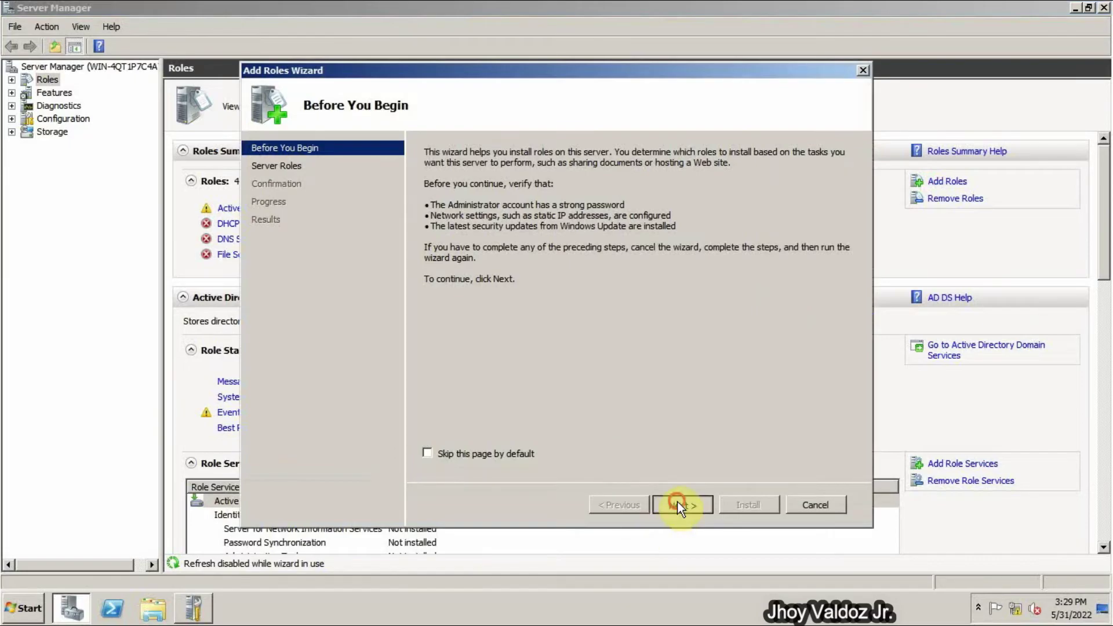
left_click(677, 503)
left_click(427, 342)
left_click(687, 505)
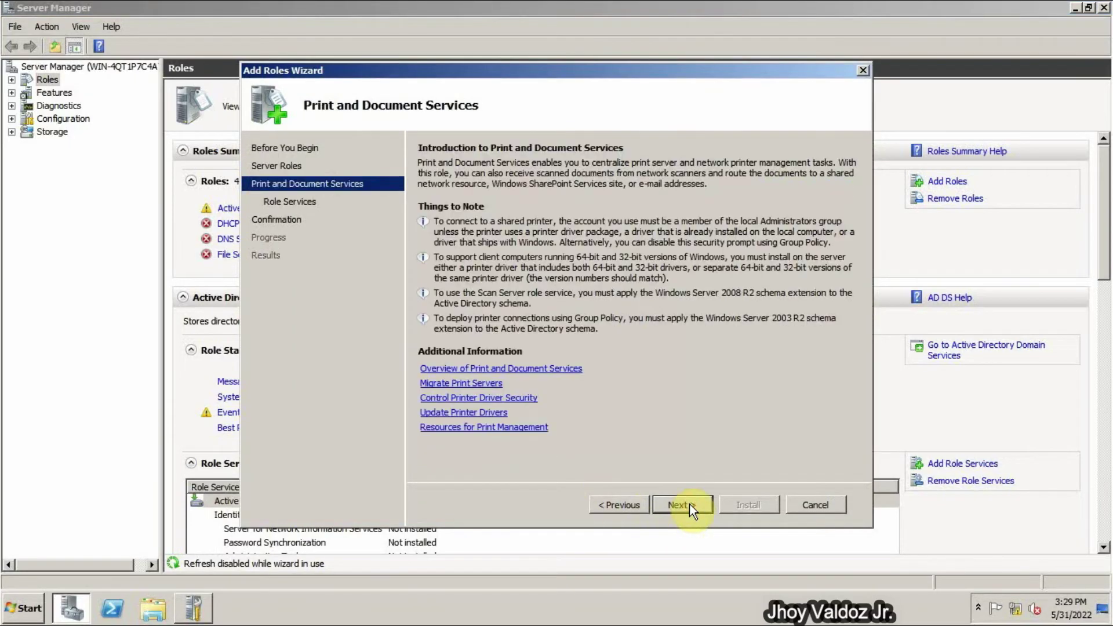
left_click(689, 503)
left_click(690, 503)
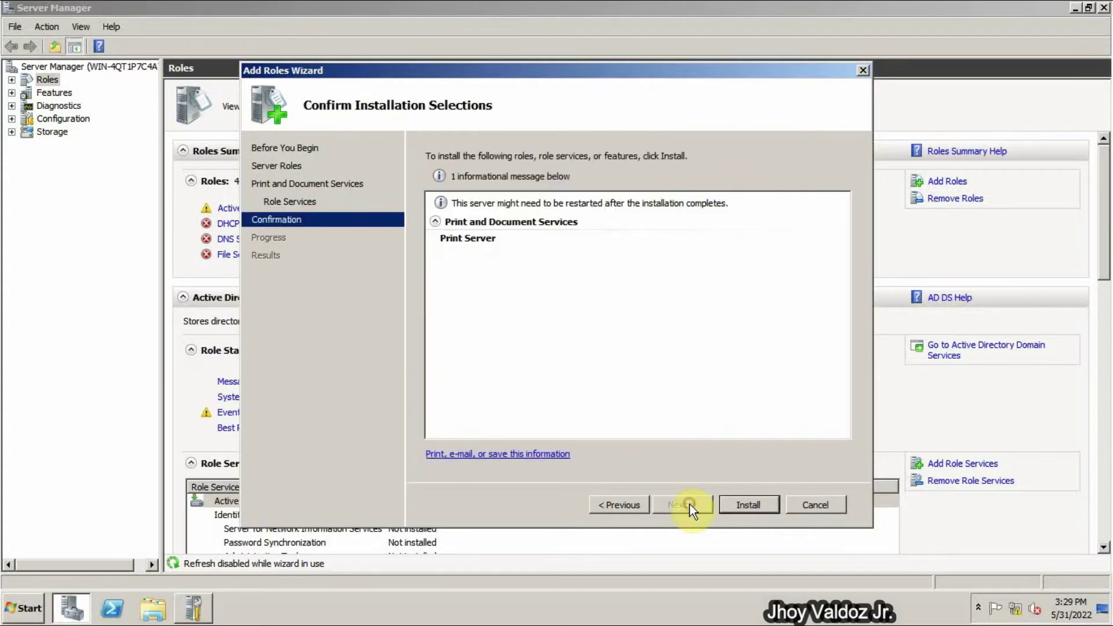
left_click(743, 503)
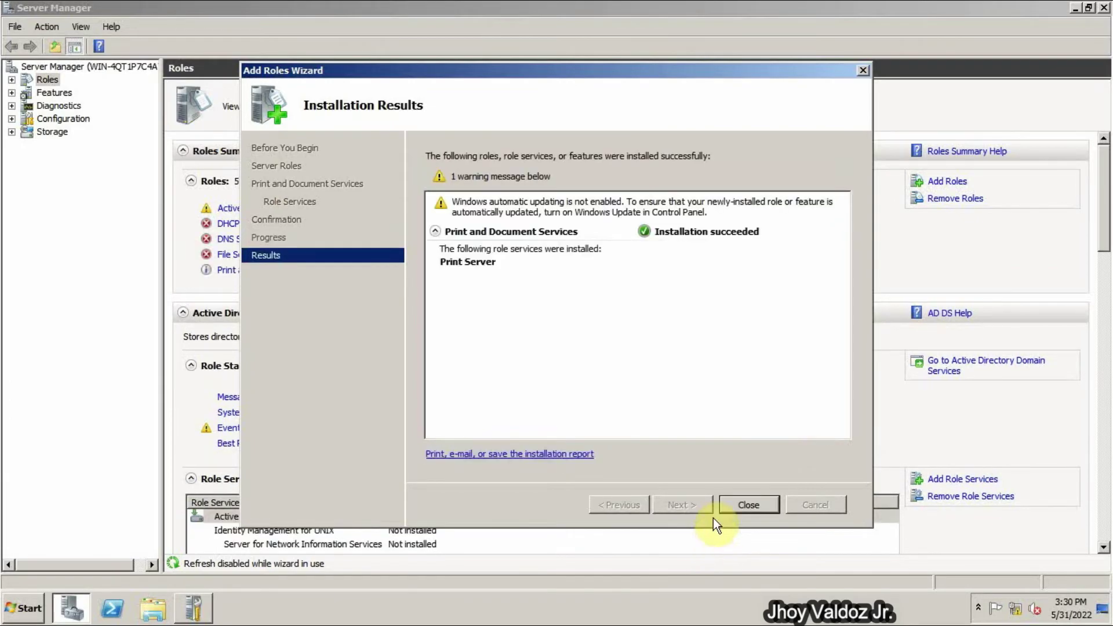
left_click(740, 502)
- Add Remote Desktop Services with the Session Host role service, installing it anyway on the domain controller
left_click(951, 181)
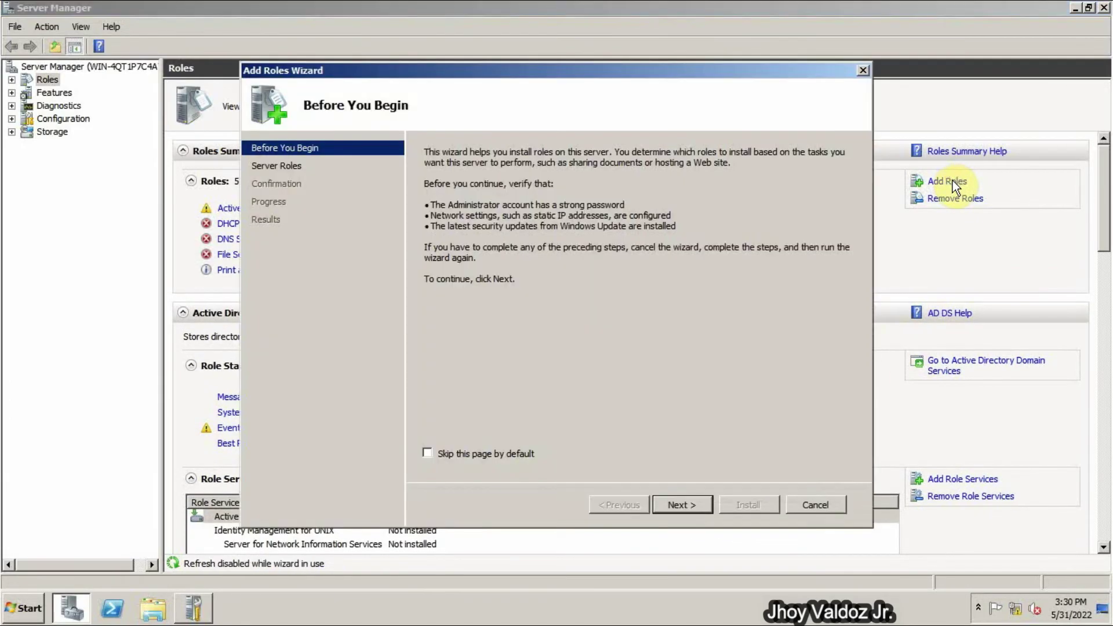
left_click(678, 506)
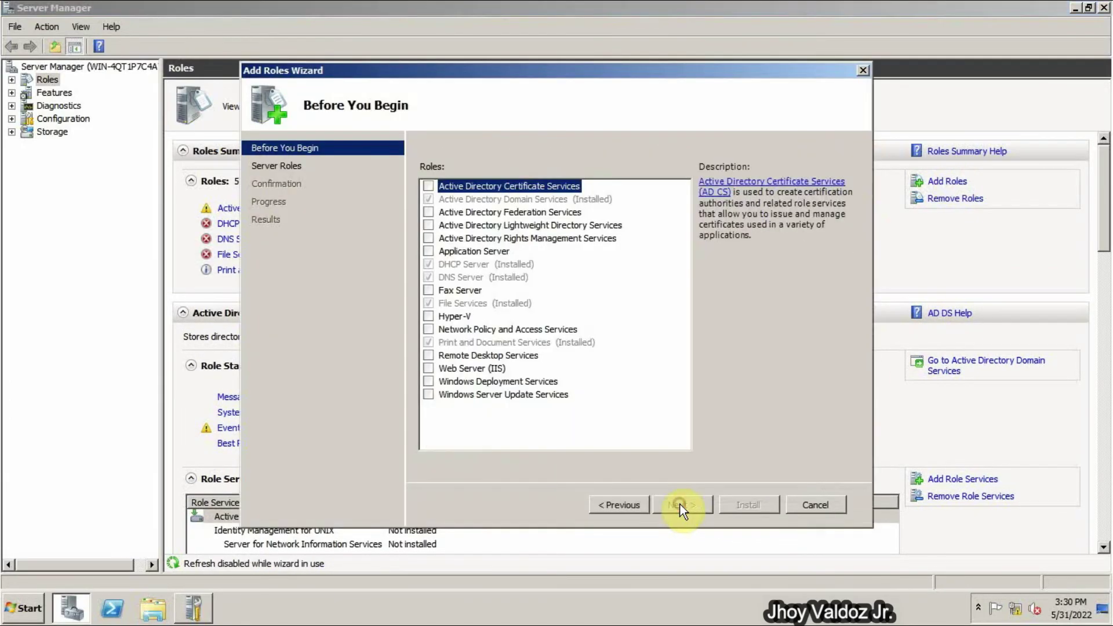
left_click(429, 369)
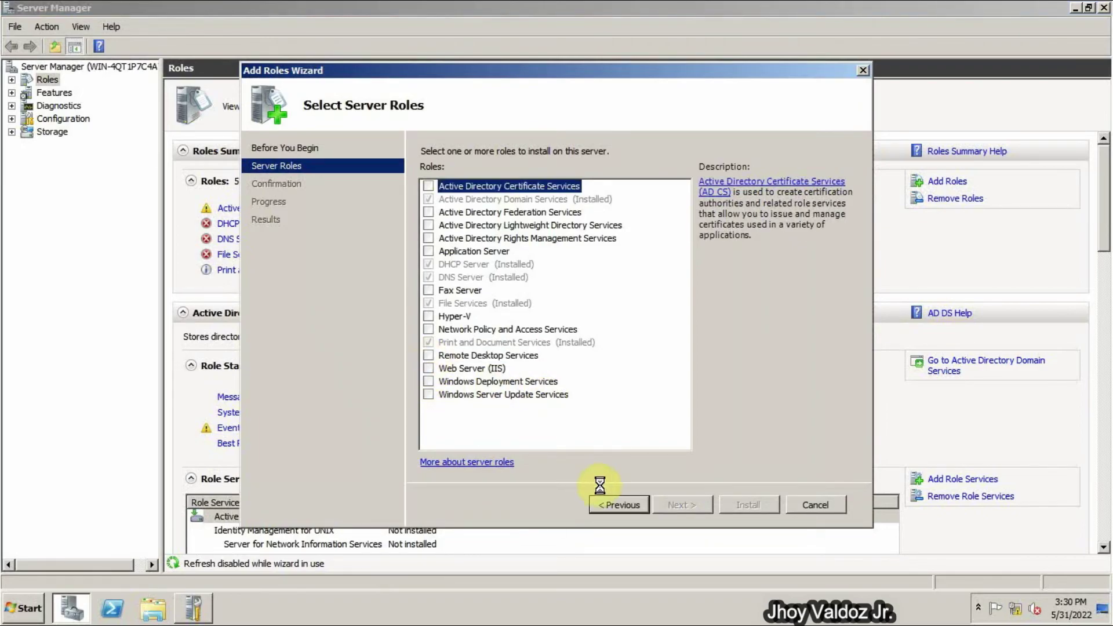
left_click(675, 507)
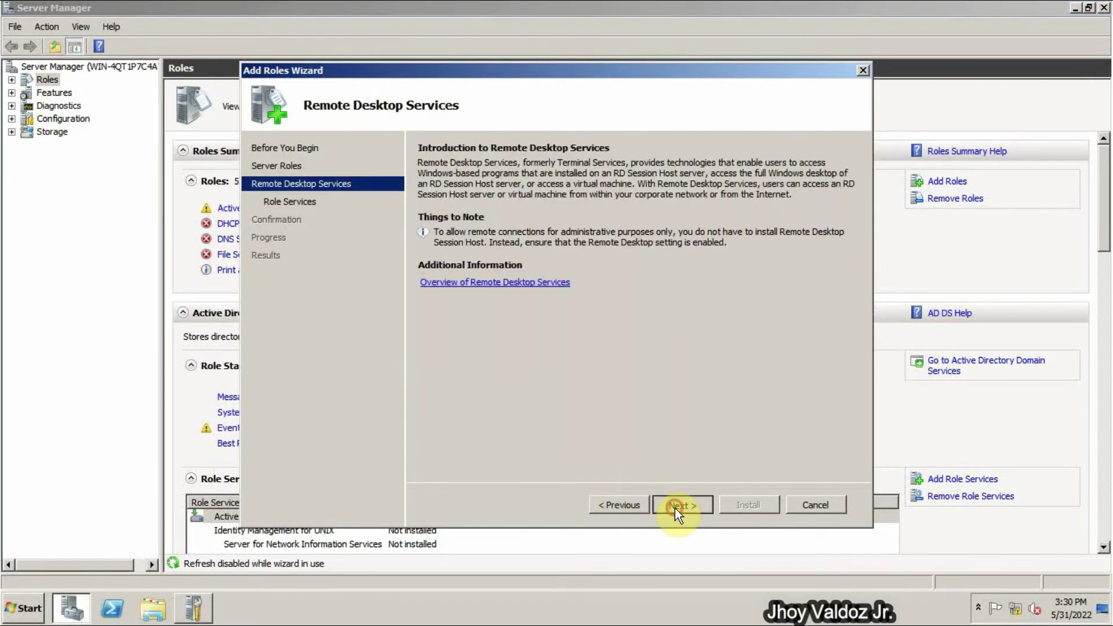
left_click(675, 508)
left_click(444, 186)
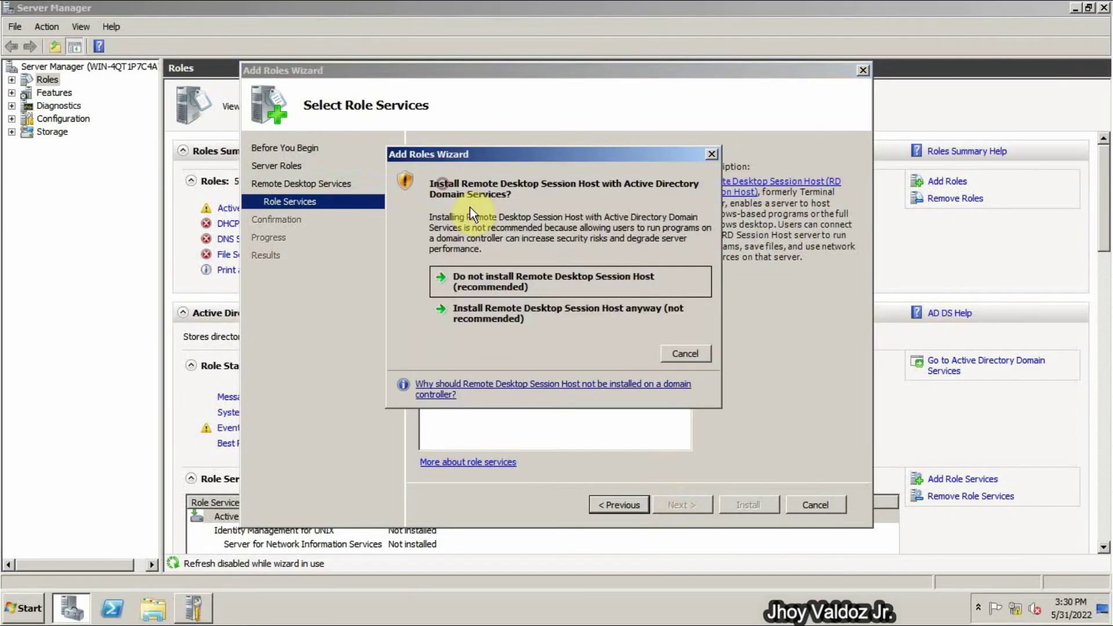
left_click(586, 323)
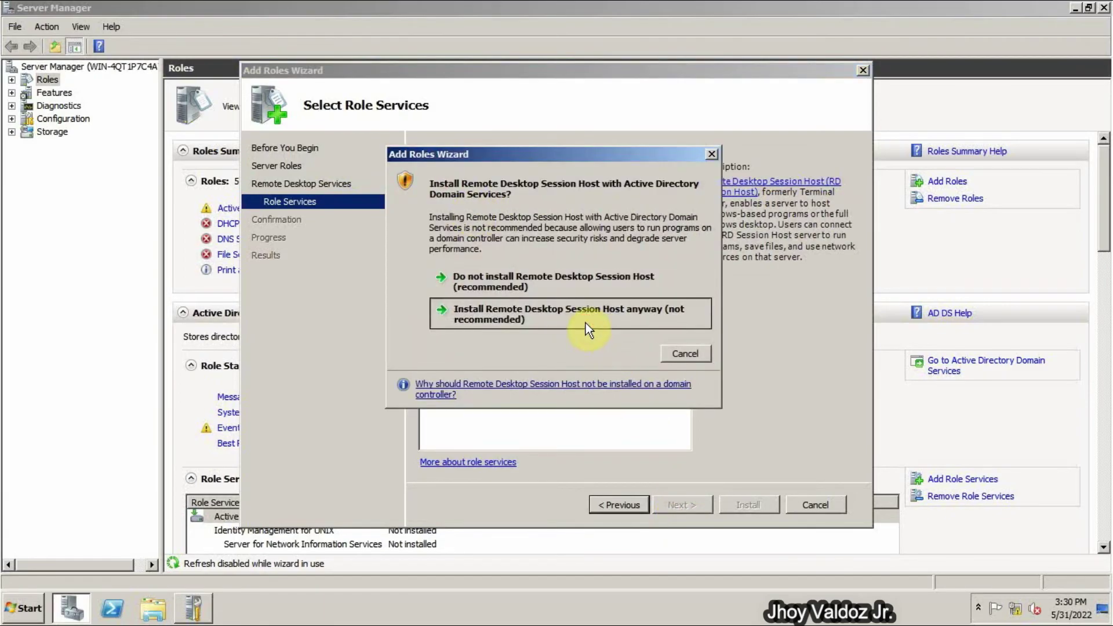
left_click(586, 323)
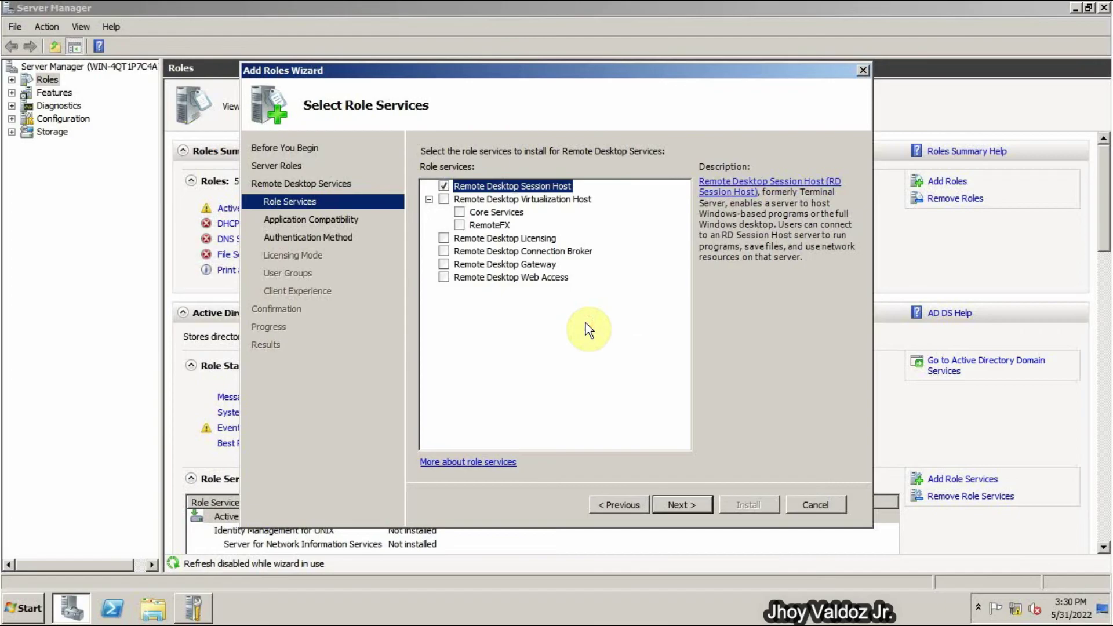
- Choose not to require Network Level Authentication and leave licensing mode for later
left_click(681, 505)
left_click(682, 504)
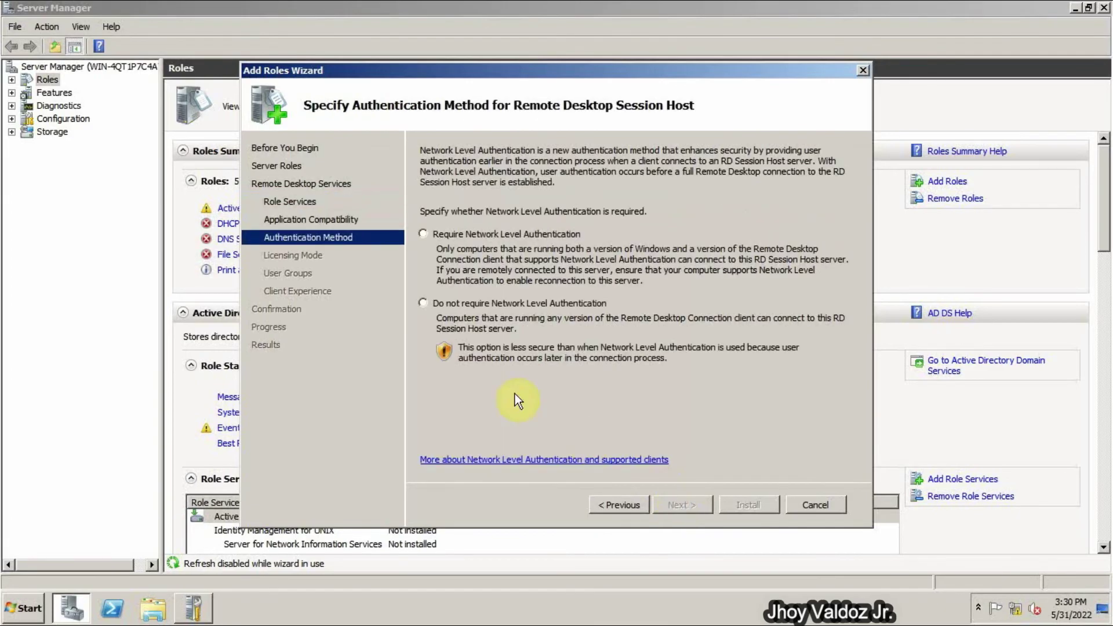
left_click(429, 300)
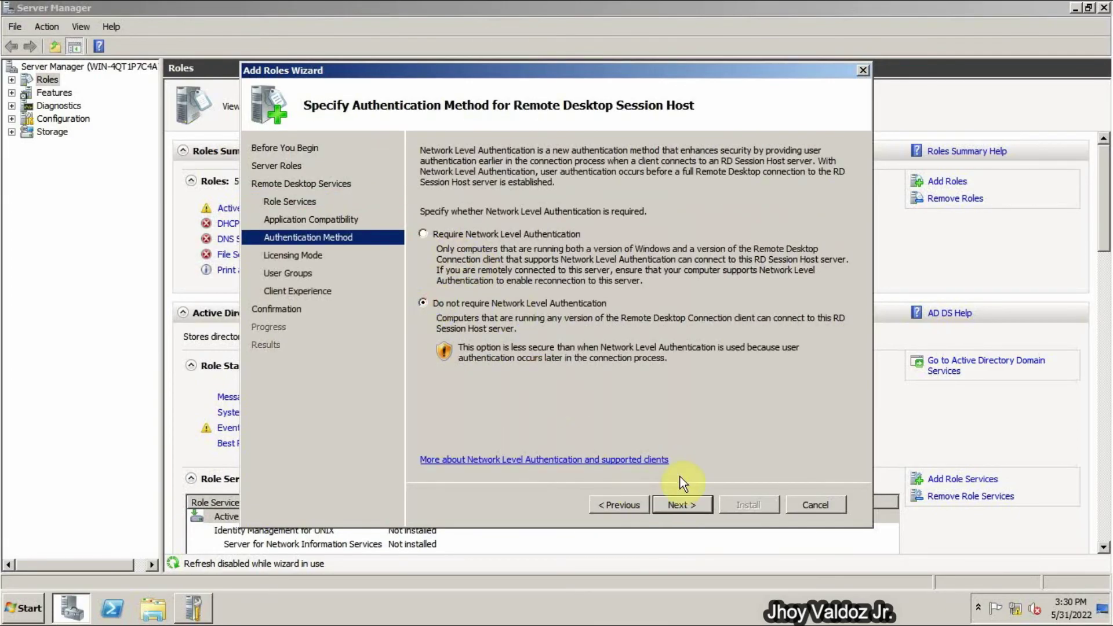
left_click(684, 506)
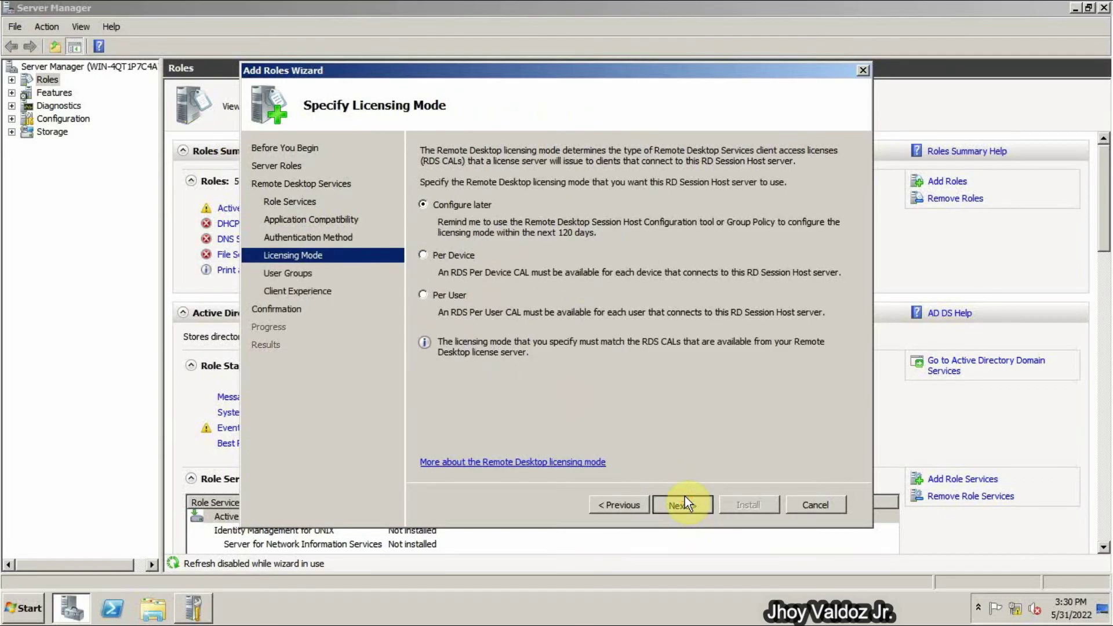
left_click(684, 498)
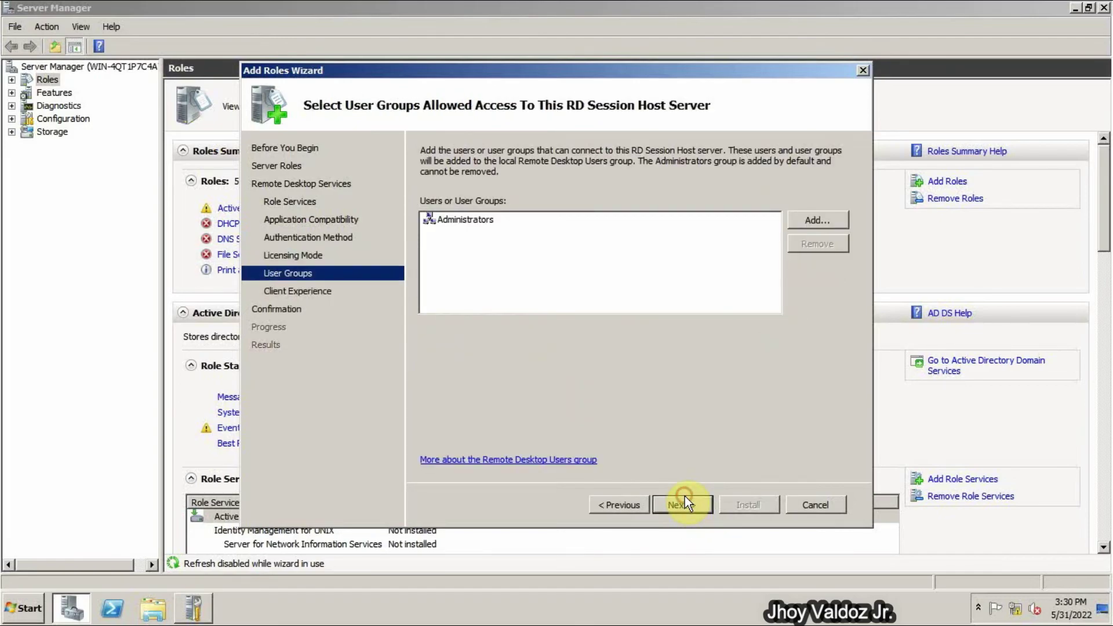
- Enable audio and video playback and audio recording redirection, then start the installation
left_click(686, 505)
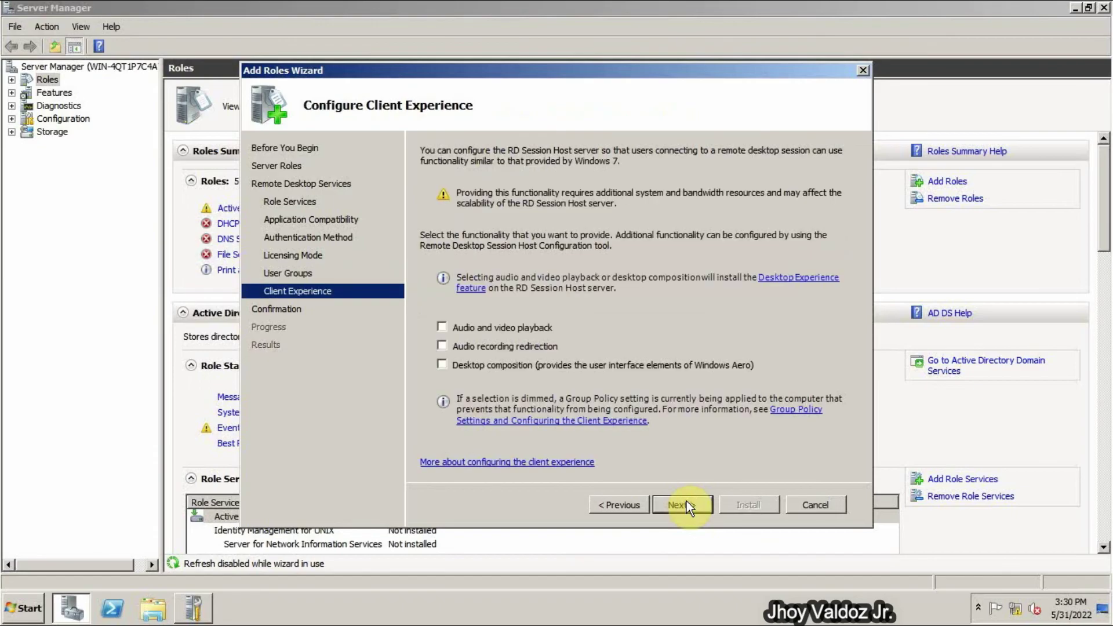
left_click(489, 325)
left_click(492, 346)
left_click(683, 506)
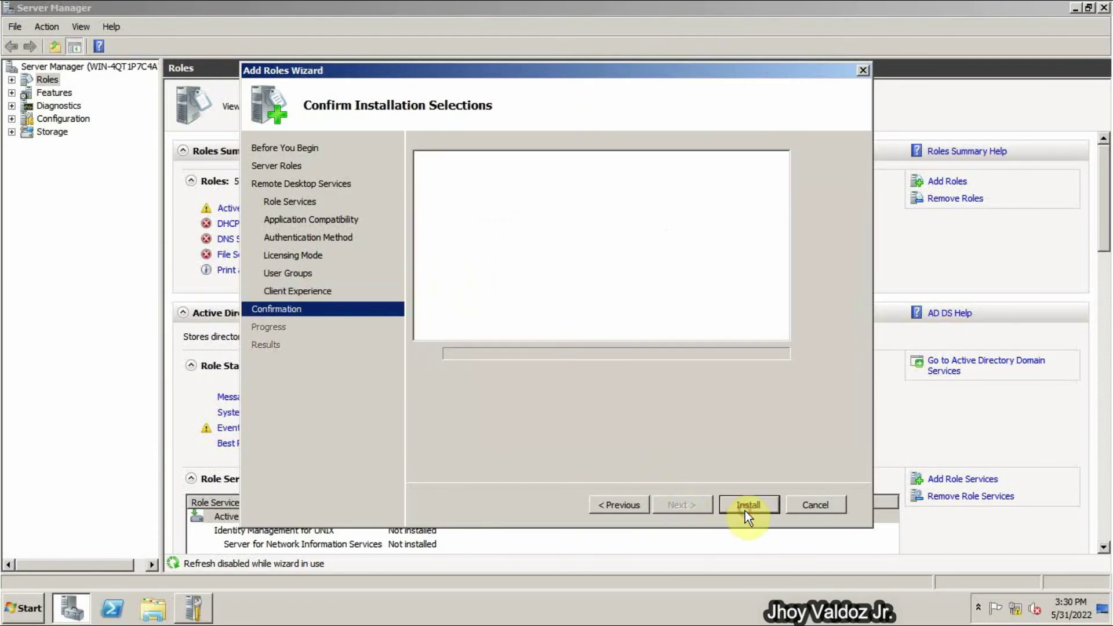
left_click(748, 505)
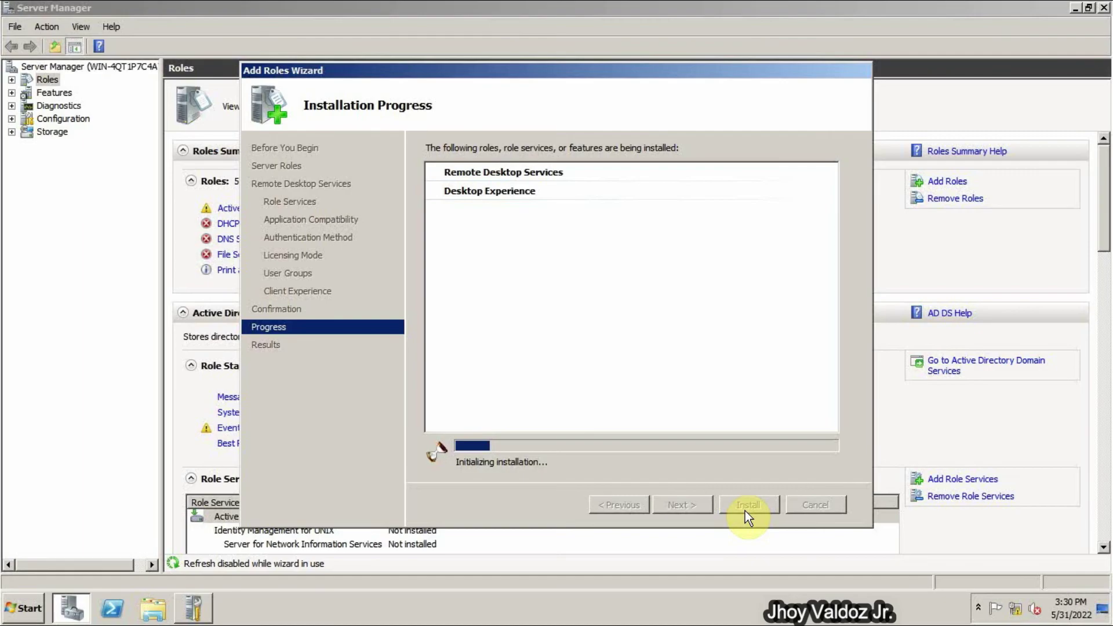